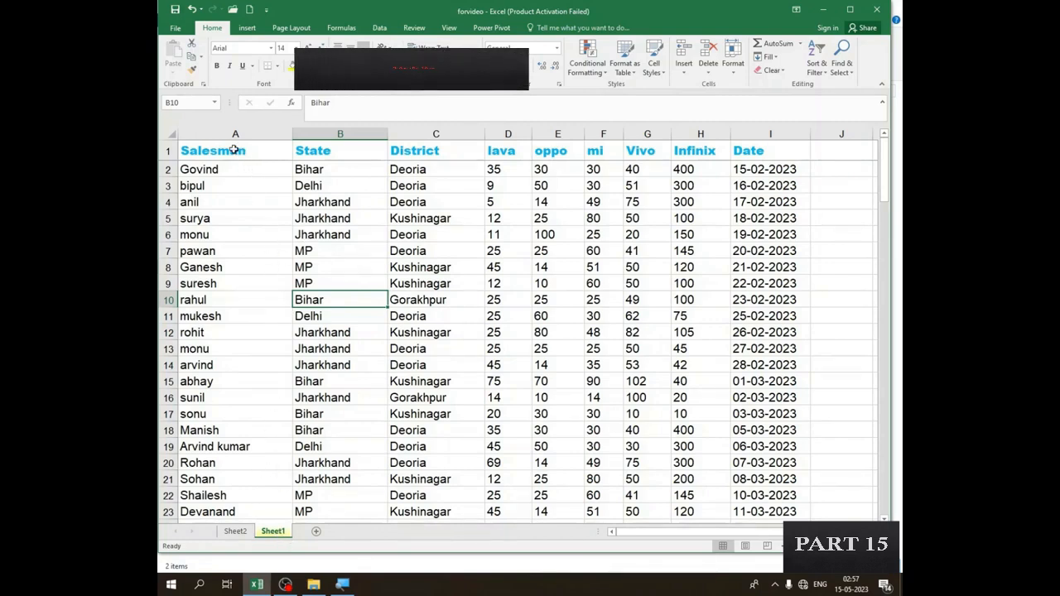
# - Create a PivotTable from the sales data in Sheet1 range A1:I136, placed on a new worksheet
pyautogui.moveTo(235, 150); pyautogui.dragTo(755, 491)
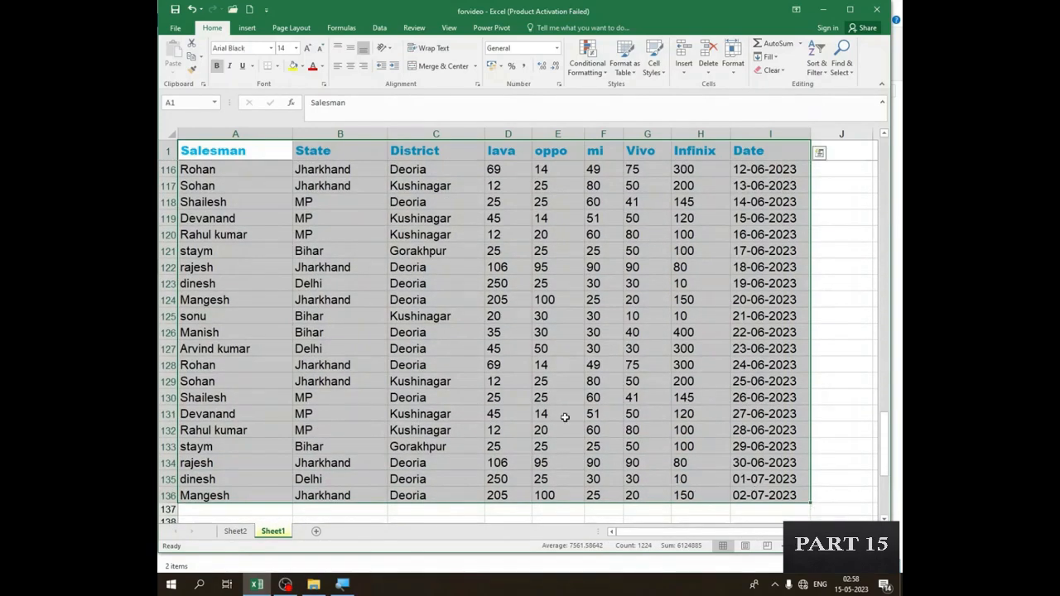
pyautogui.click(246, 29)
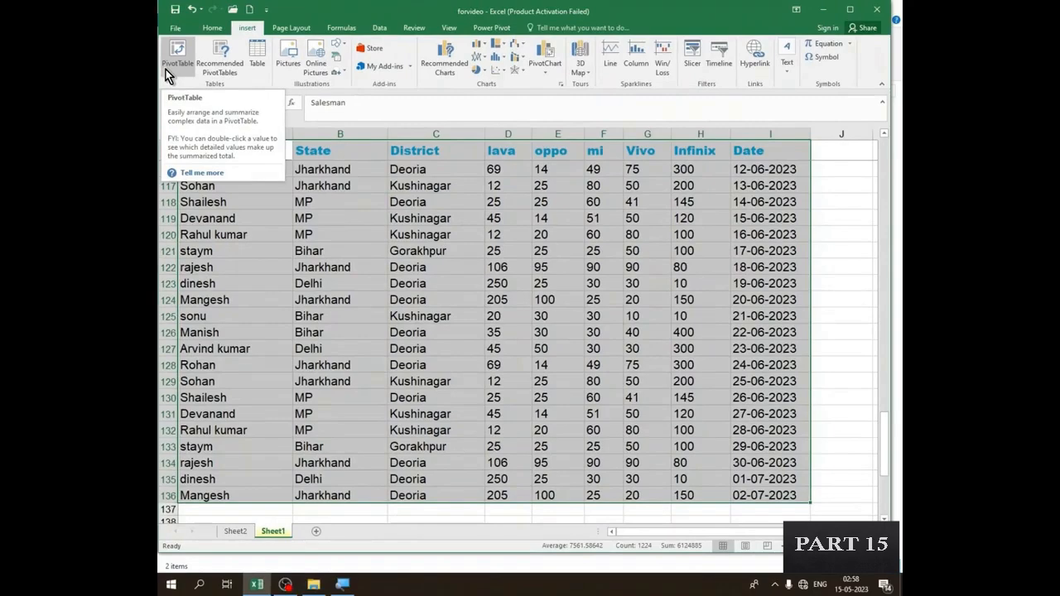
pyautogui.click(166, 70)
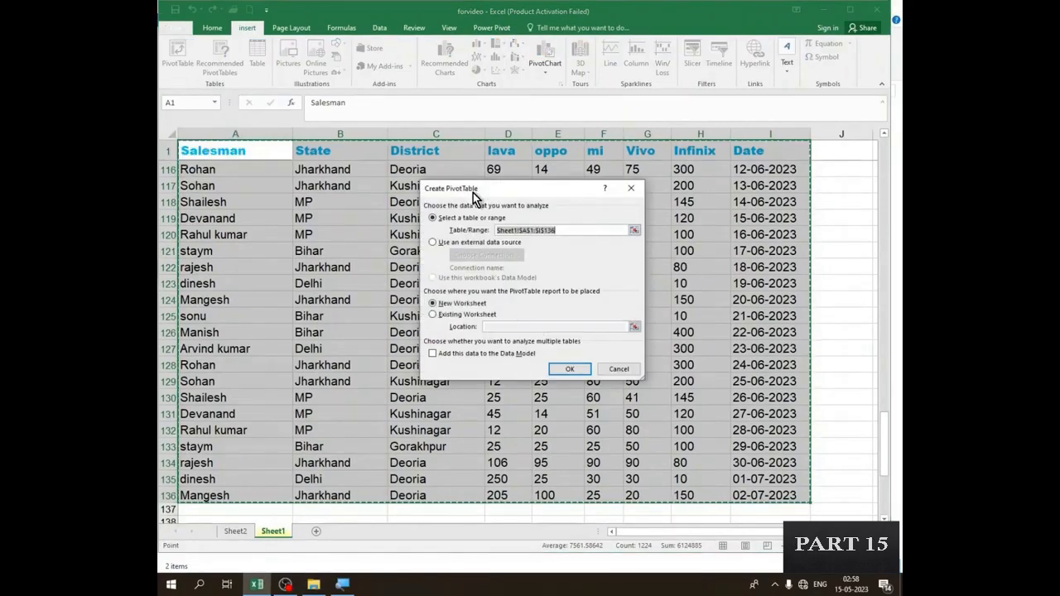
pyautogui.moveTo(473, 192); pyautogui.dragTo(439, 189)
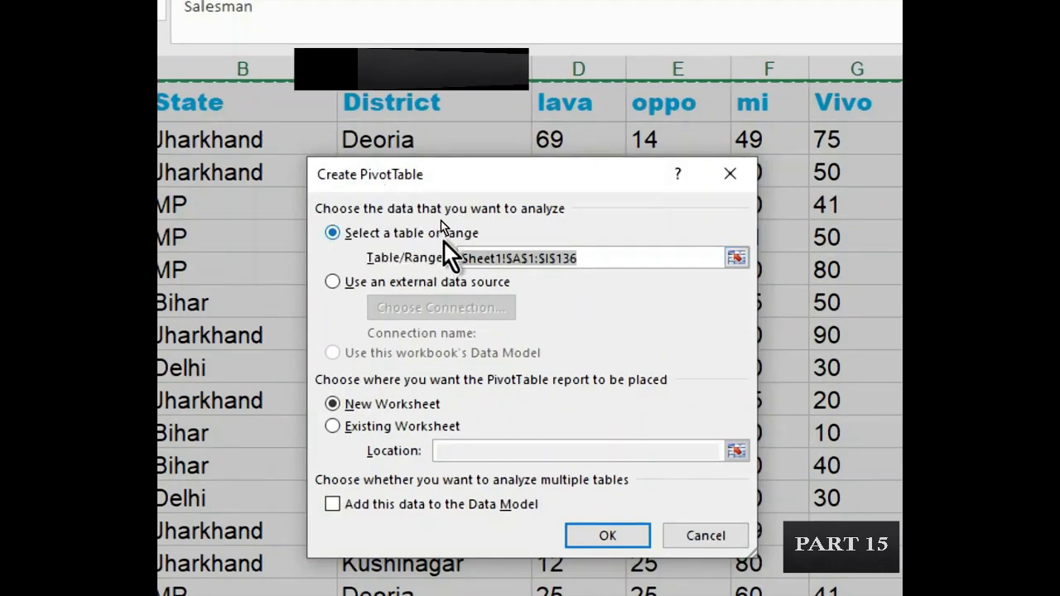
pyautogui.click(586, 258)
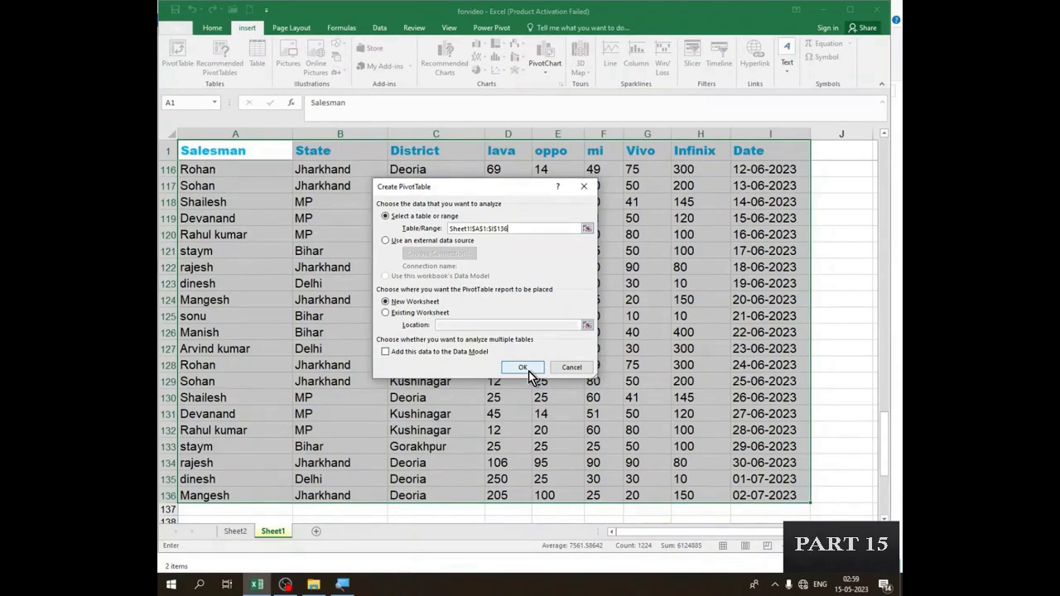
pyautogui.click(528, 372)
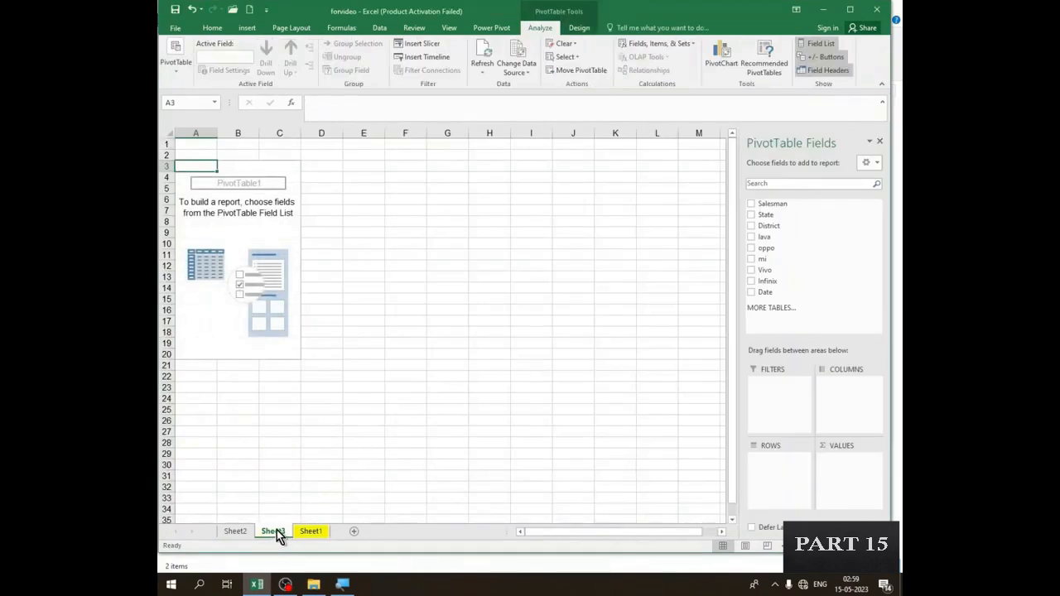
pyautogui.click(238, 191)
pyautogui.click(278, 211)
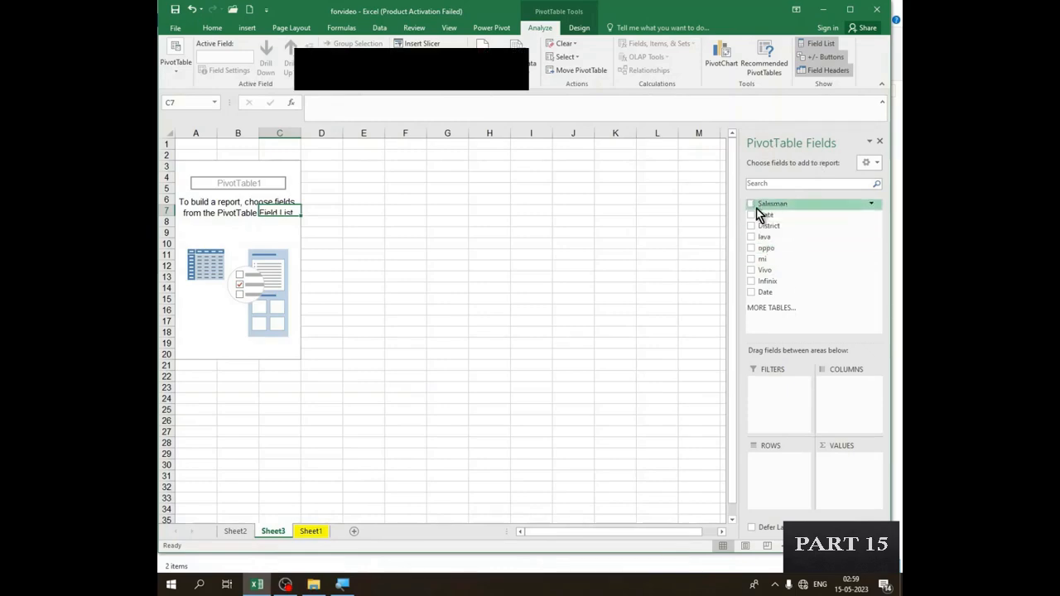
# - Review the source data's column headers on Sheet1 one by one, from Salesman through mi
pyautogui.click(308, 532)
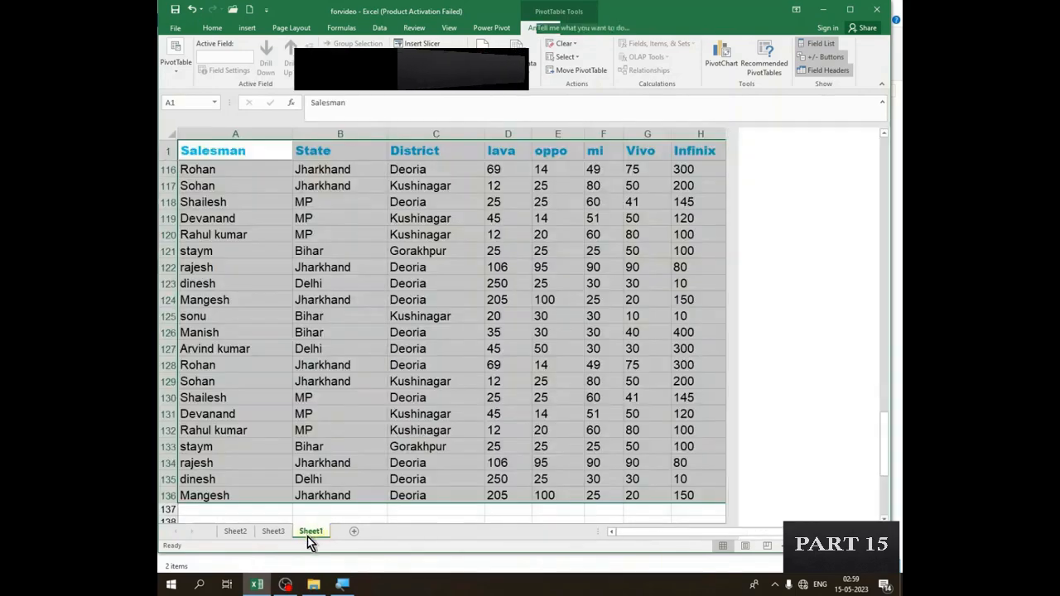
pyautogui.click(285, 330)
pyautogui.scroll(7, 265, 265)
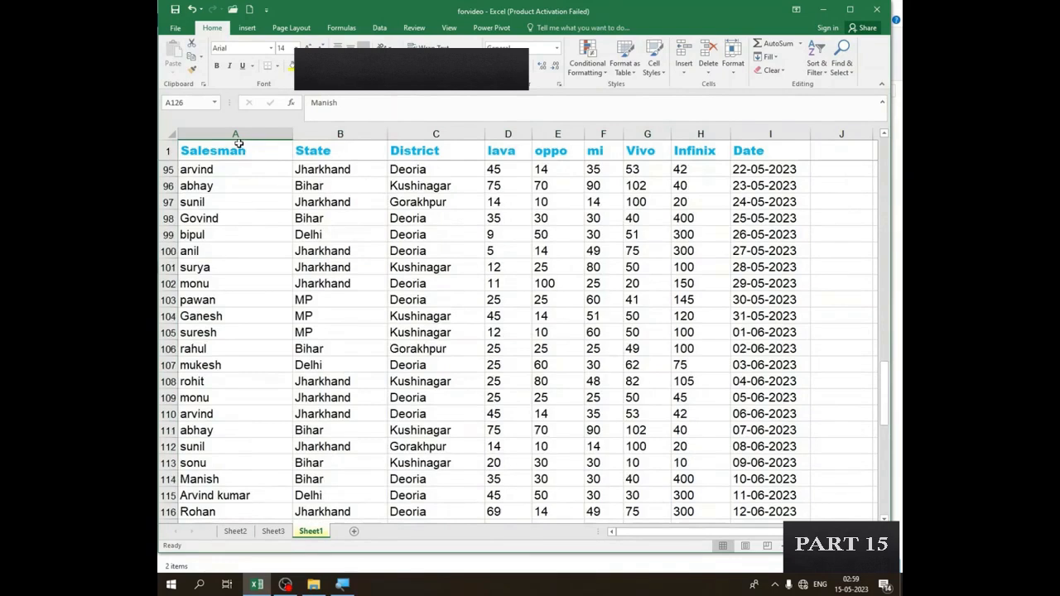
pyautogui.click(273, 145)
pyautogui.click(313, 151)
pyautogui.click(431, 151)
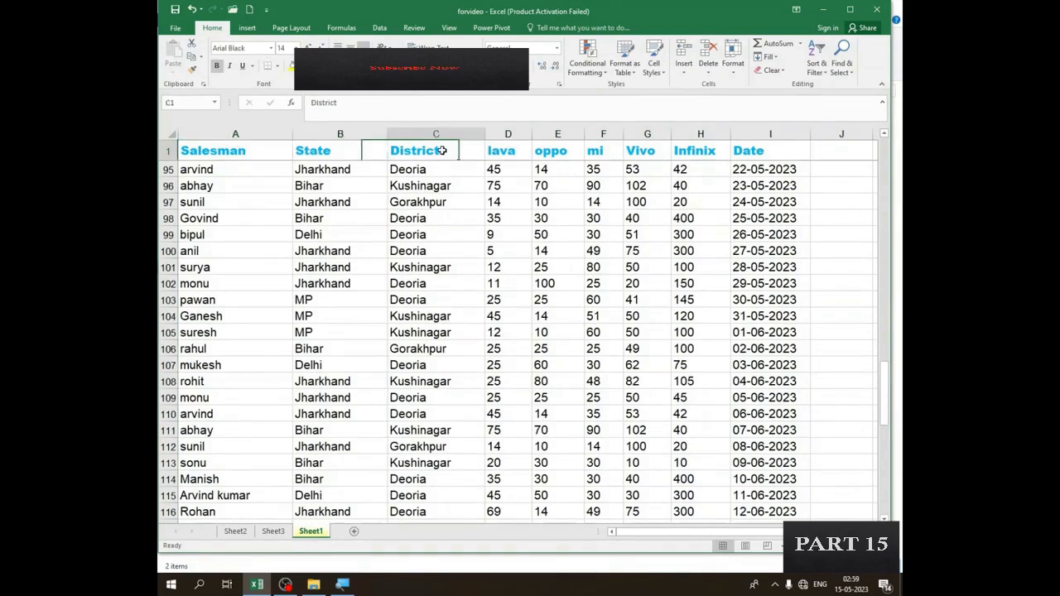
pyautogui.click(513, 154)
pyautogui.click(554, 151)
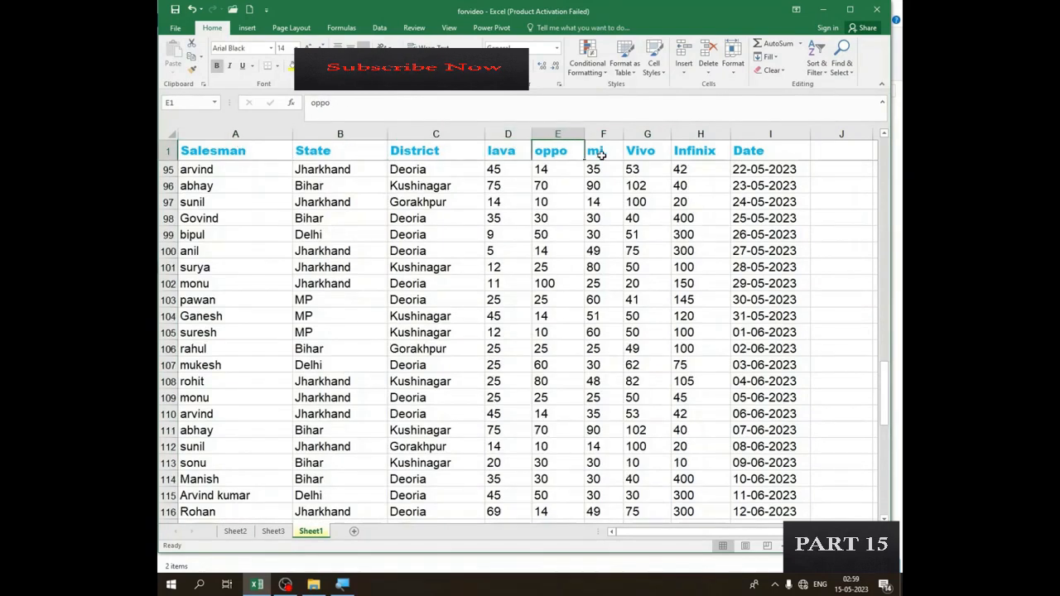
pyautogui.click(602, 151)
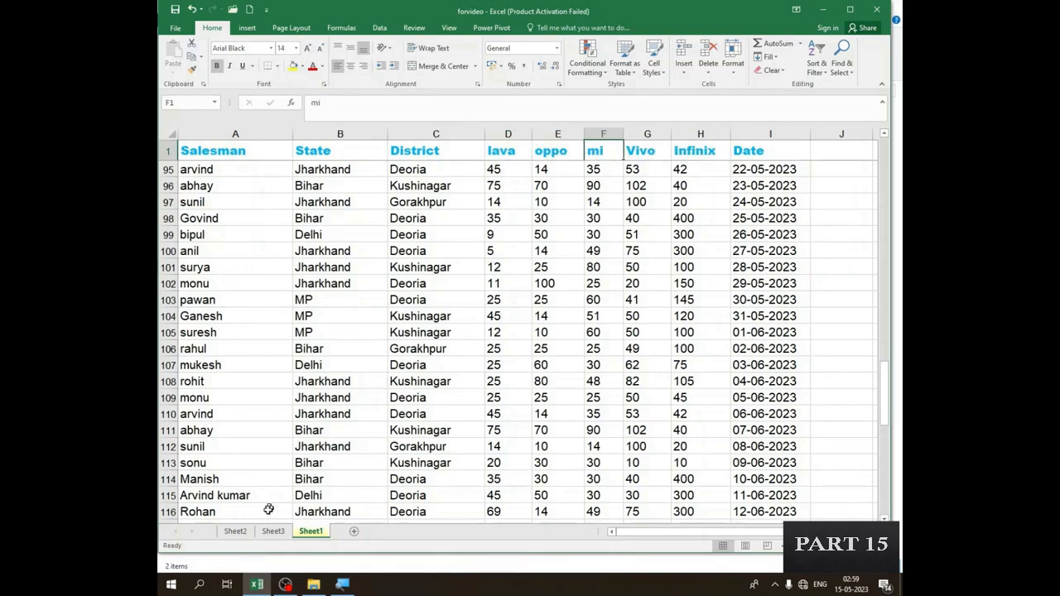
# - Go back to Sheet3 and examine the empty PivotTable area by selecting cells inside and outside it
pyautogui.click(282, 533)
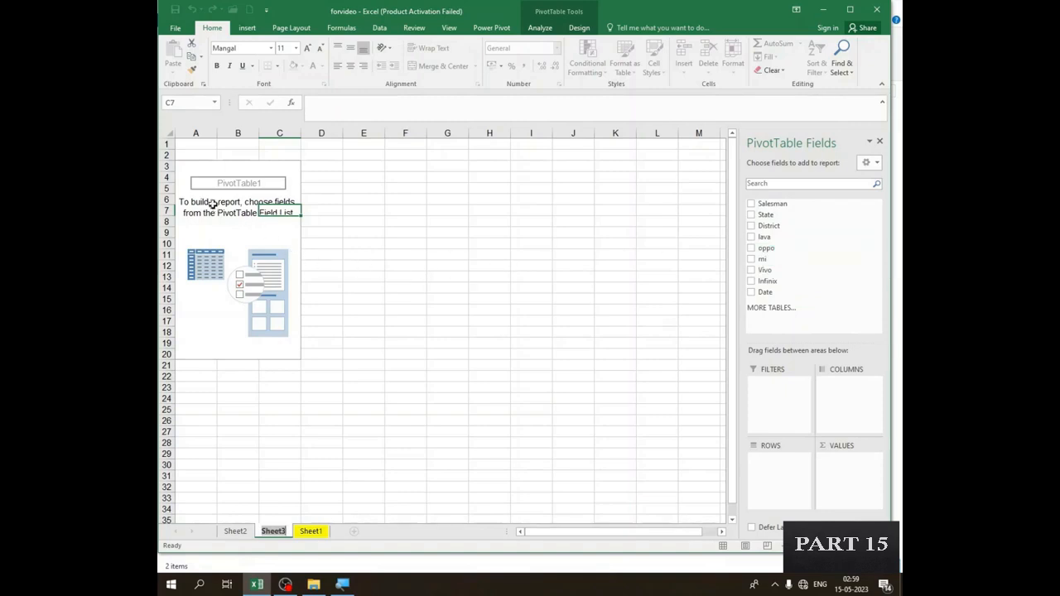
pyautogui.click(196, 173)
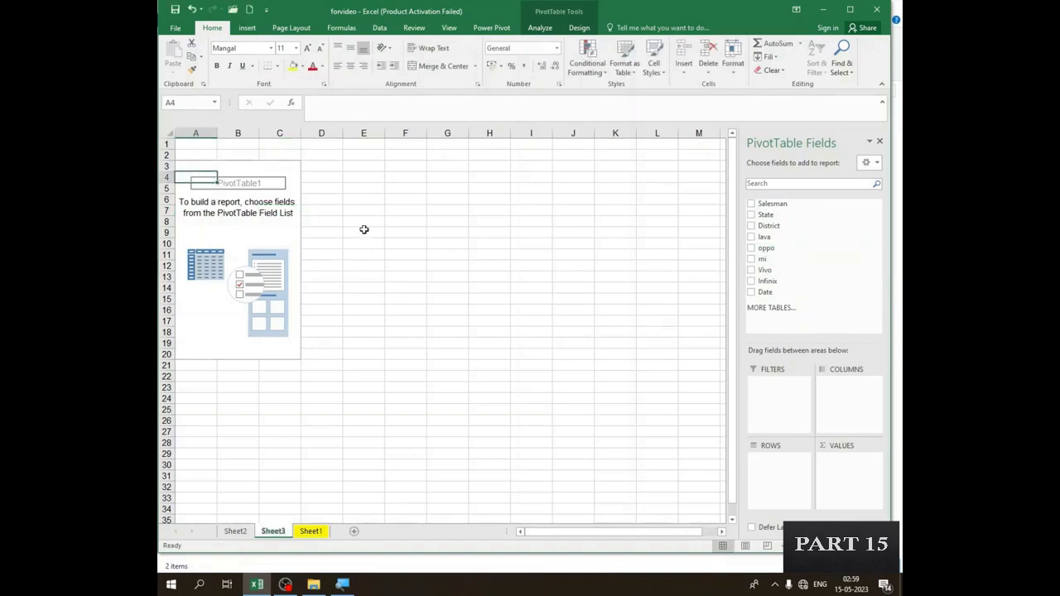
pyautogui.click(273, 233)
pyautogui.click(385, 226)
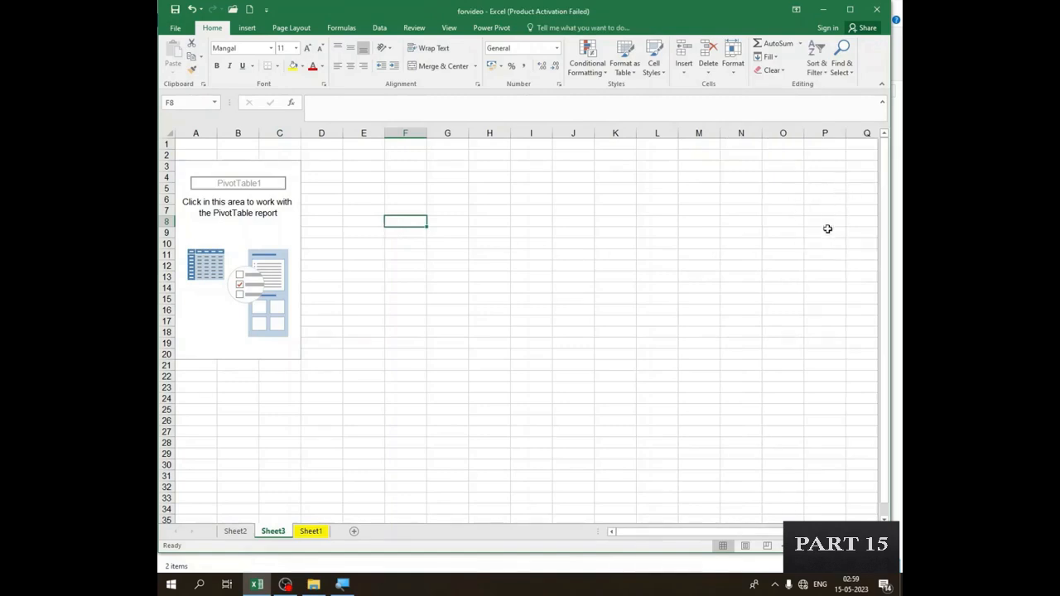
pyautogui.click(231, 235)
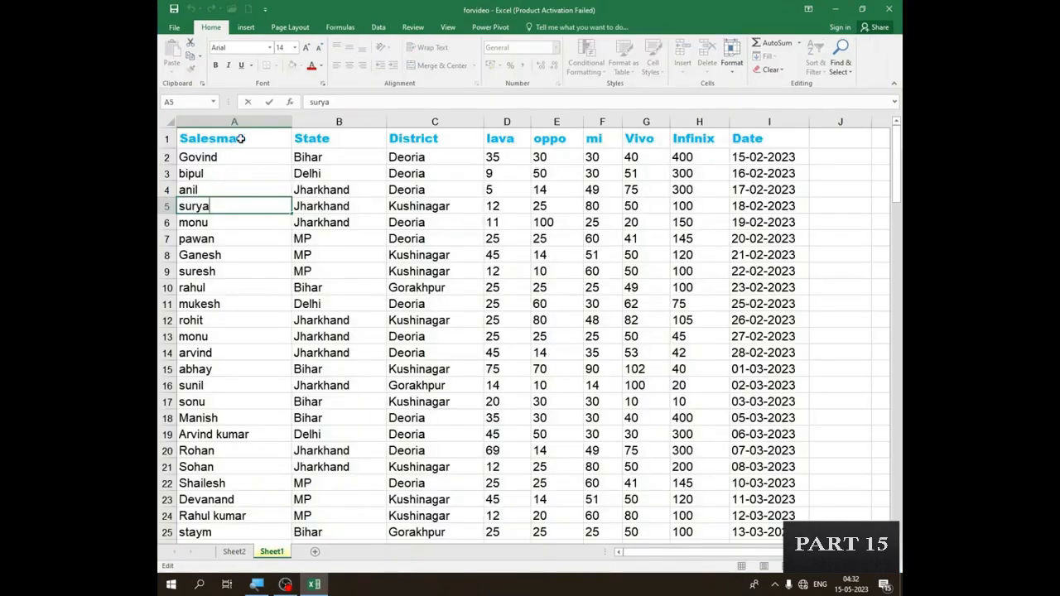
pyautogui.click(241, 138)
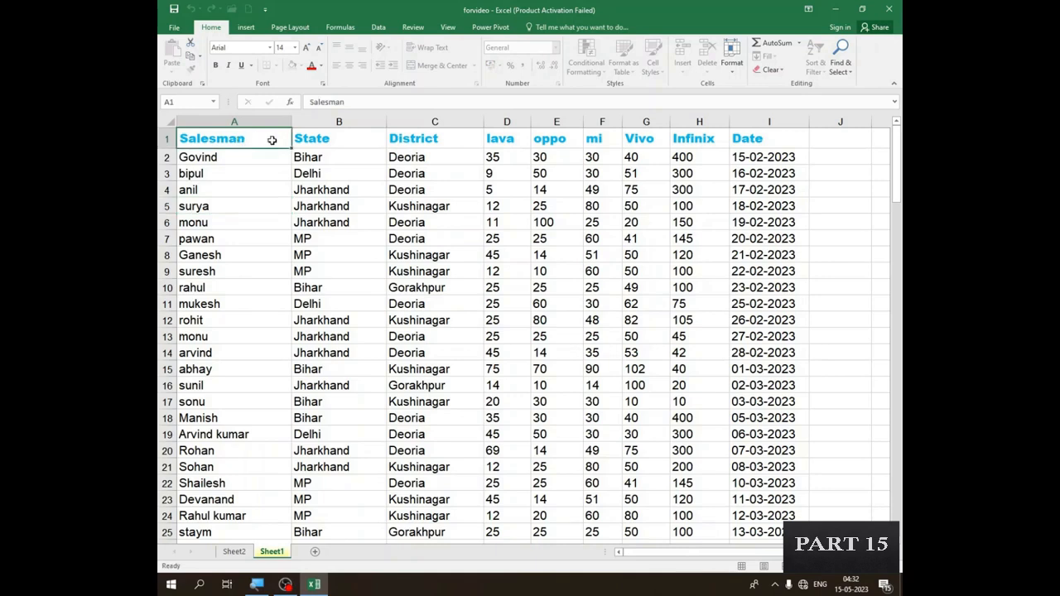
pyautogui.click(308, 139)
pyautogui.click(263, 171)
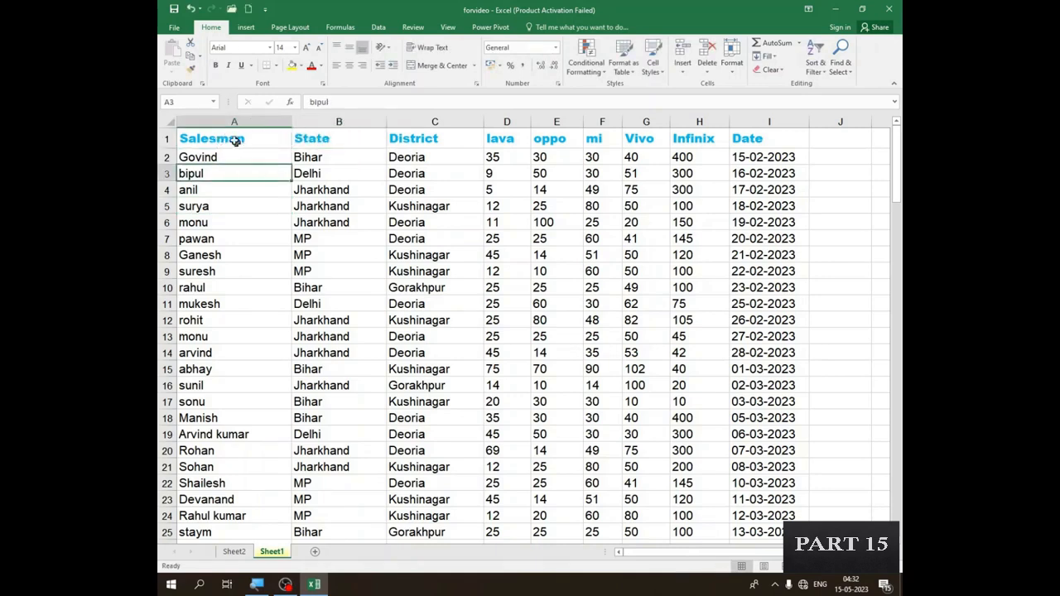
pyautogui.doubleClick(227, 139)
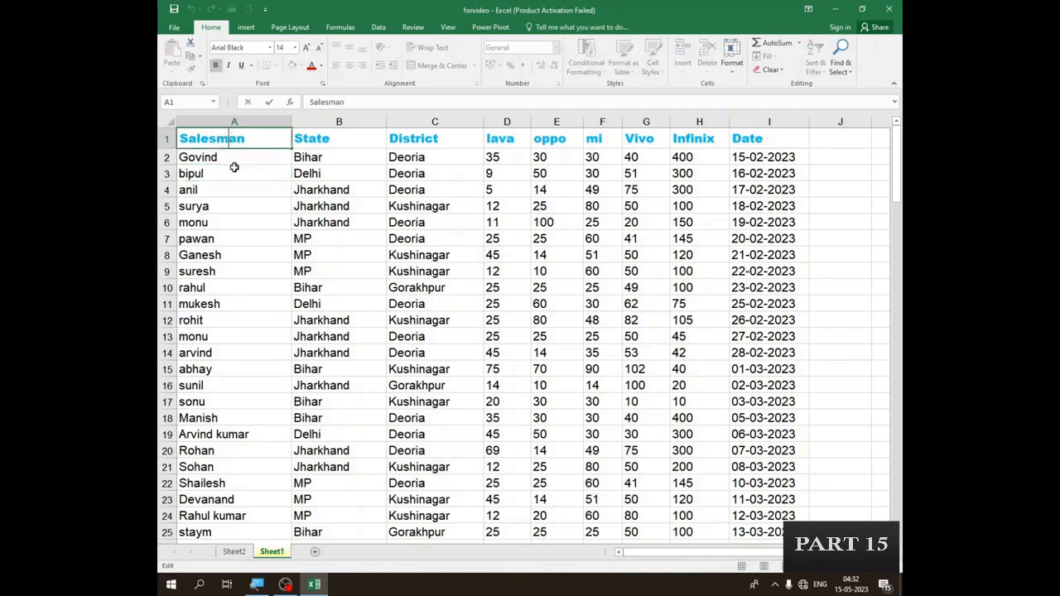
pyautogui.click(234, 170)
# - Select the full sales data range A1:I136 on Sheet1, headers included, and start creating a PivotTable from it
pyautogui.moveTo(237, 139)
pyautogui.mouseDown()
pyautogui.moveTo(381, 146)
pyautogui.moveTo(696, 195)
pyautogui.moveTo(778, 225)
pyautogui.moveTo(729, 501)
pyautogui.moveTo(734, 568)
pyautogui.moveTo(748, 587)
pyautogui.moveTo(729, 497)
pyautogui.mouseUp()
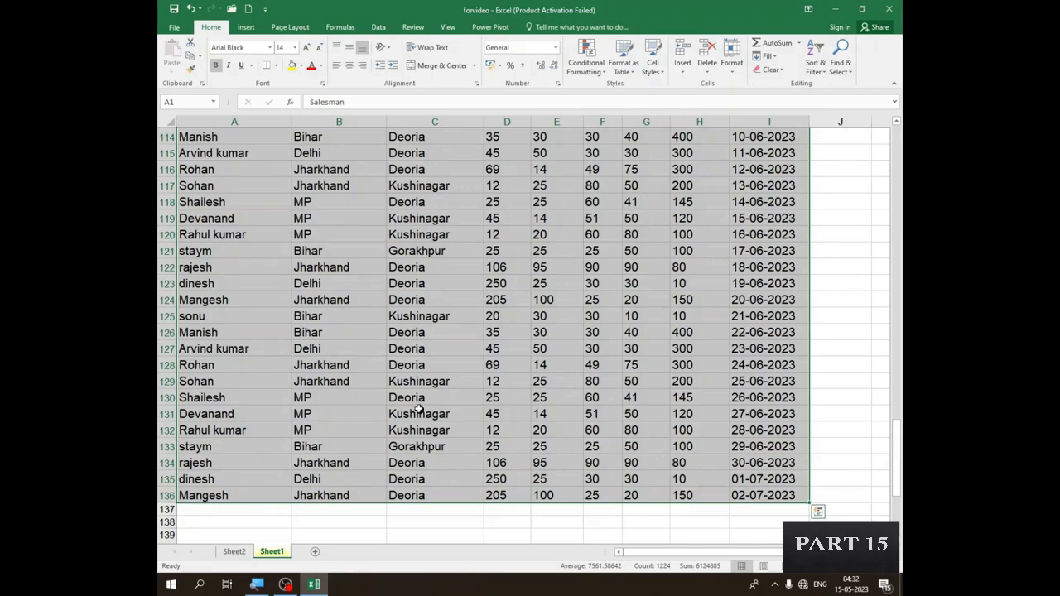
pyautogui.scroll(-3, 418, 406)
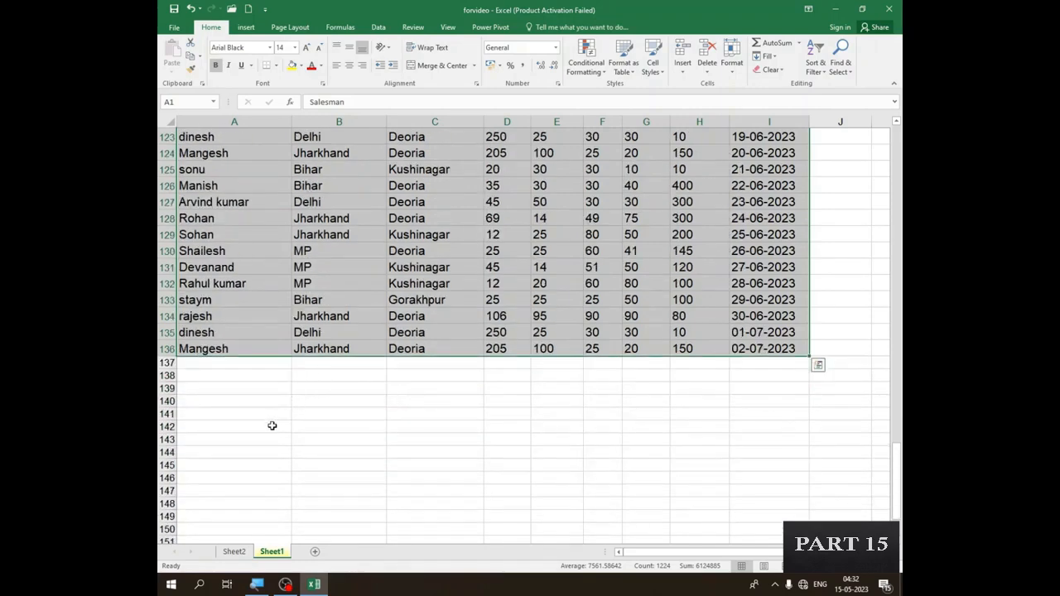
pyautogui.scroll(3, 336, 238)
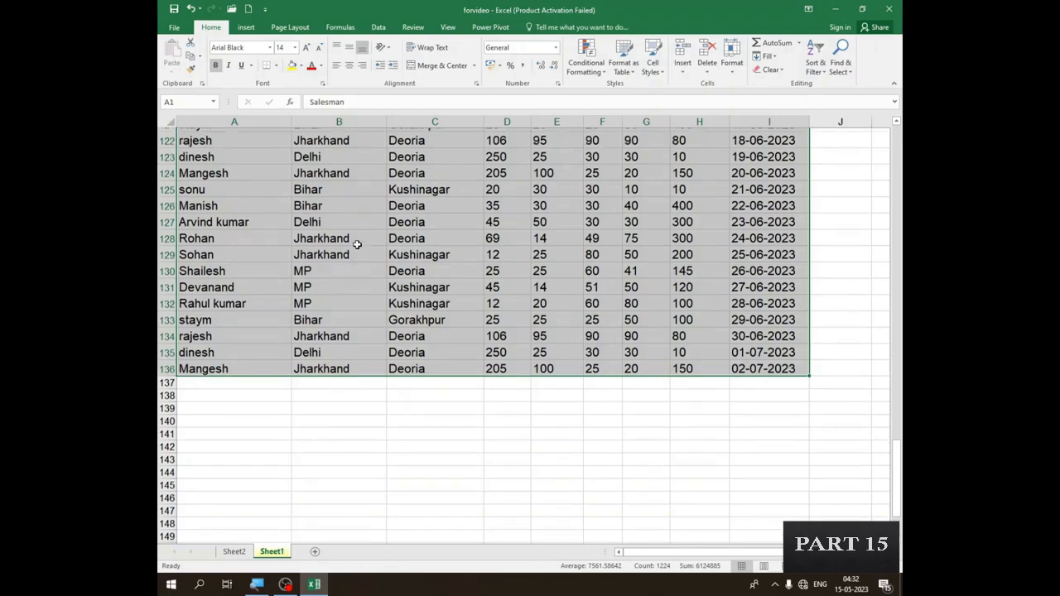
pyautogui.scroll(-2, 348, 266)
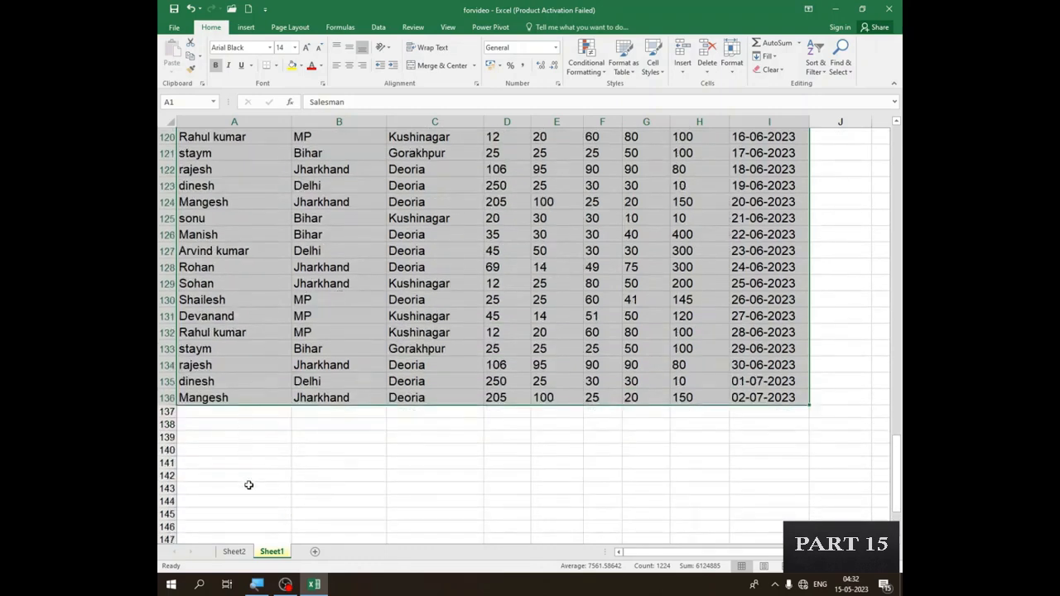
pyautogui.scroll(-2, 249, 484)
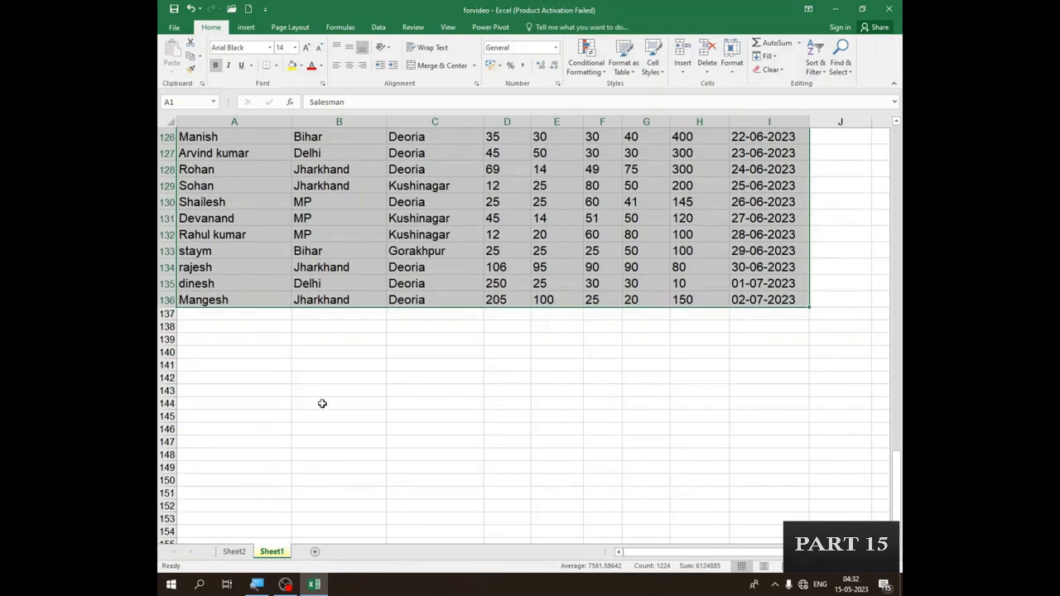
pyautogui.scroll(4, 322, 403)
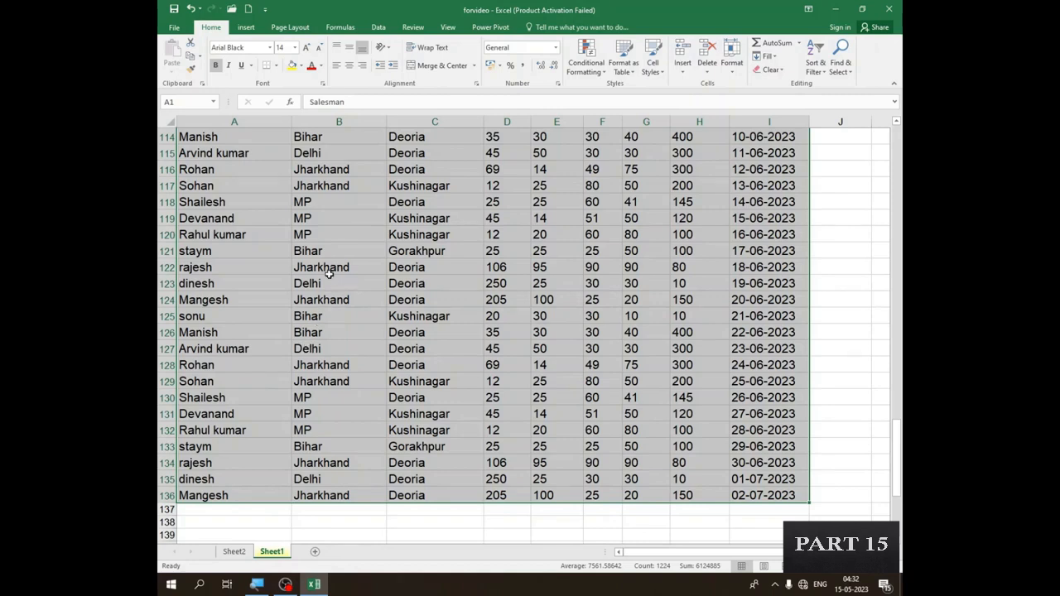
pyautogui.click(242, 28)
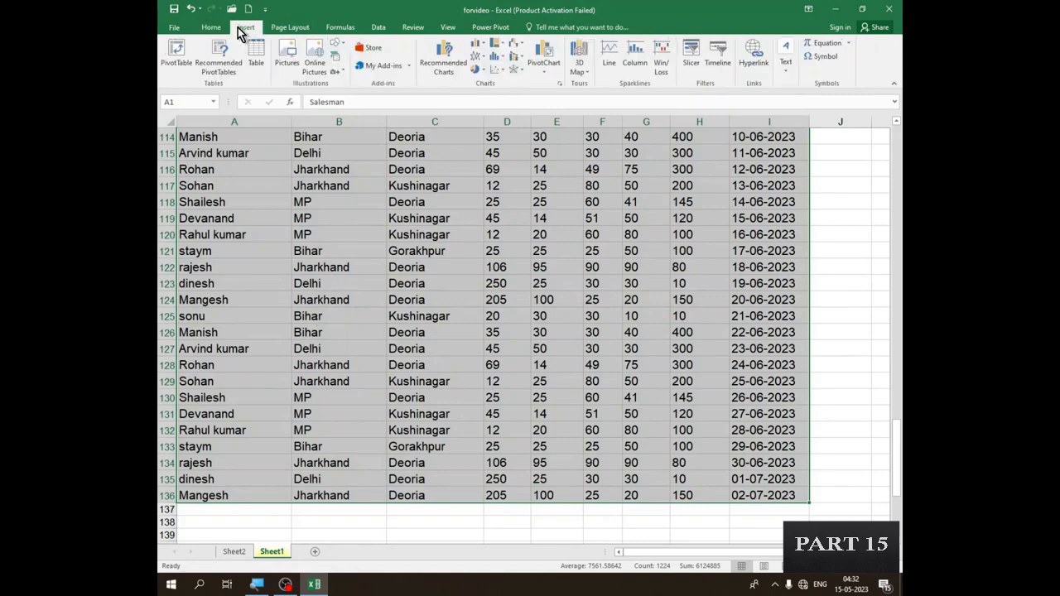
pyautogui.click(175, 58)
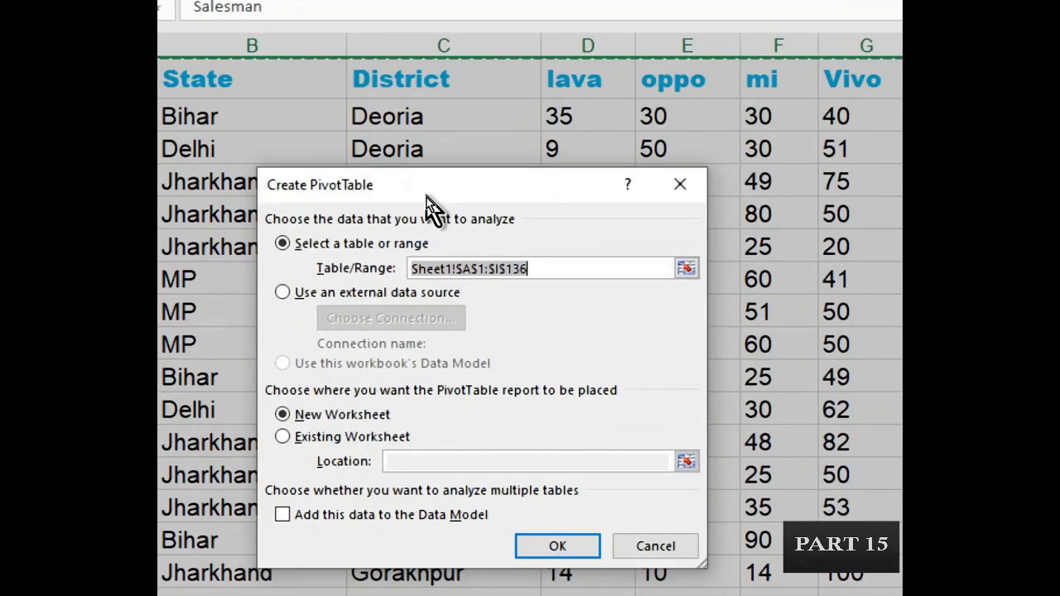
pyautogui.moveTo(427, 198); pyautogui.dragTo(432, 138)
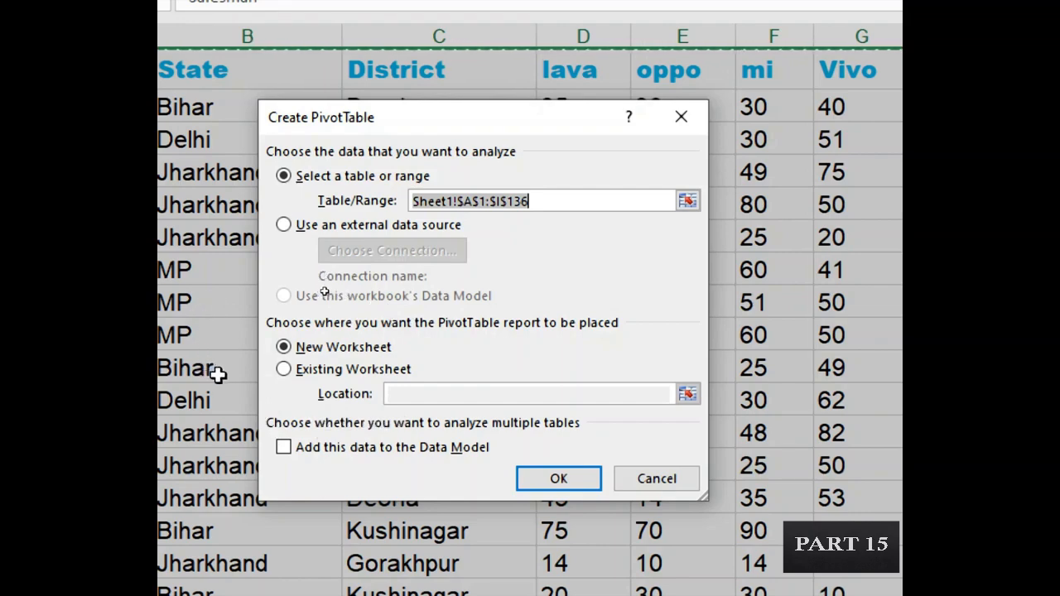
# - Create the PivotTable in the existing worksheet, with cell A145 of Sheet1 below the data as its location
pyautogui.click(284, 370)
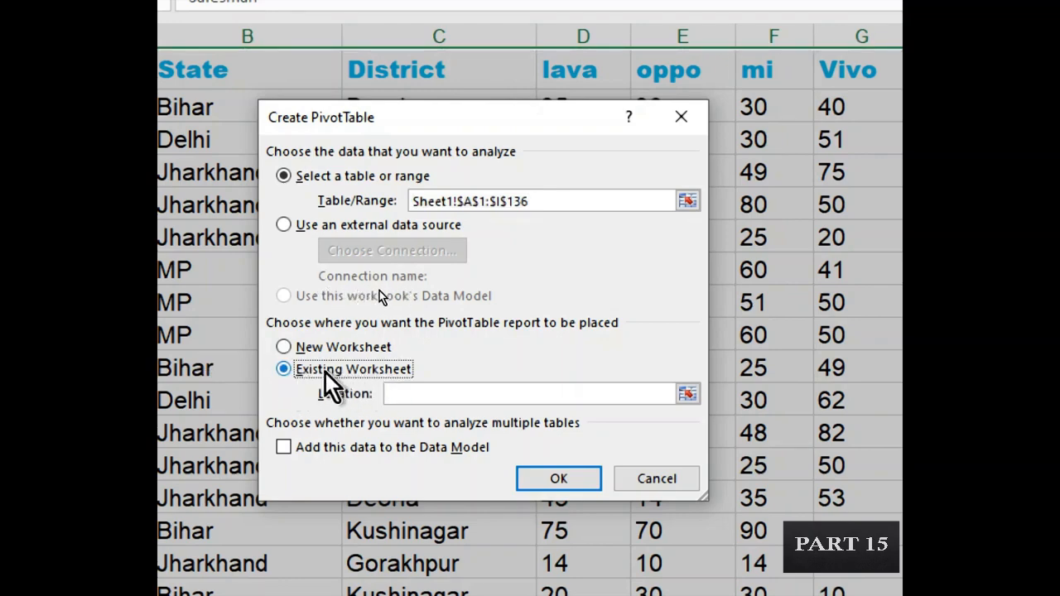
pyautogui.click(404, 396)
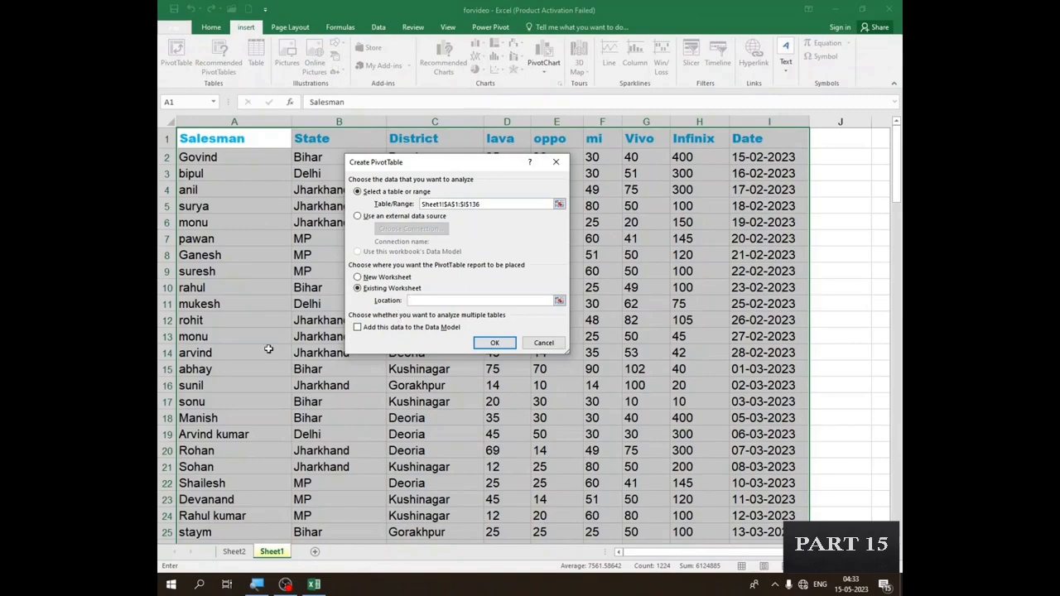
pyautogui.scroll(-16, 268, 349)
pyautogui.scroll(-20, 269, 349)
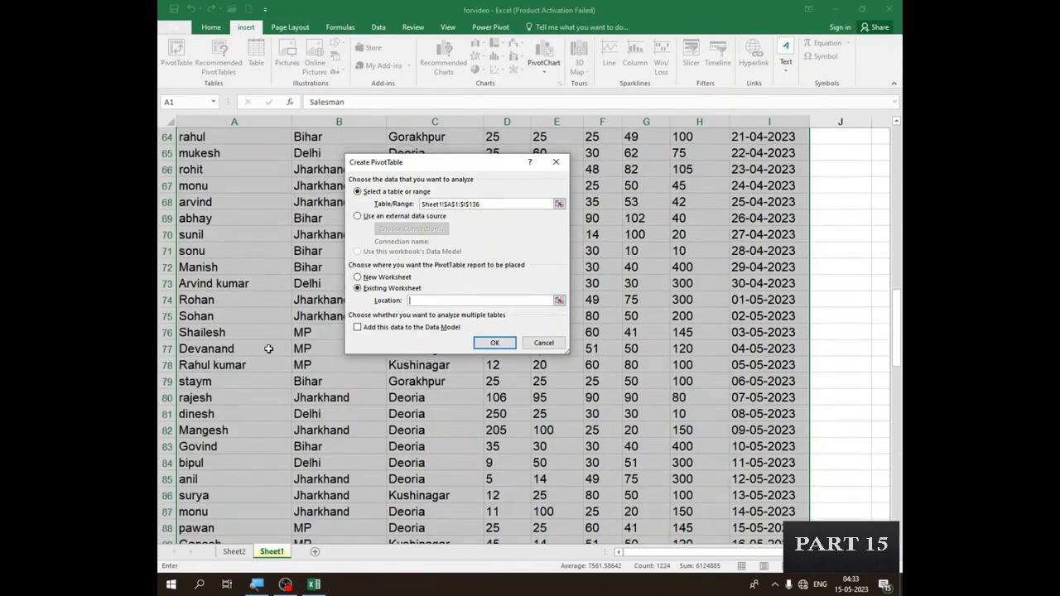
pyautogui.scroll(3, 267, 348)
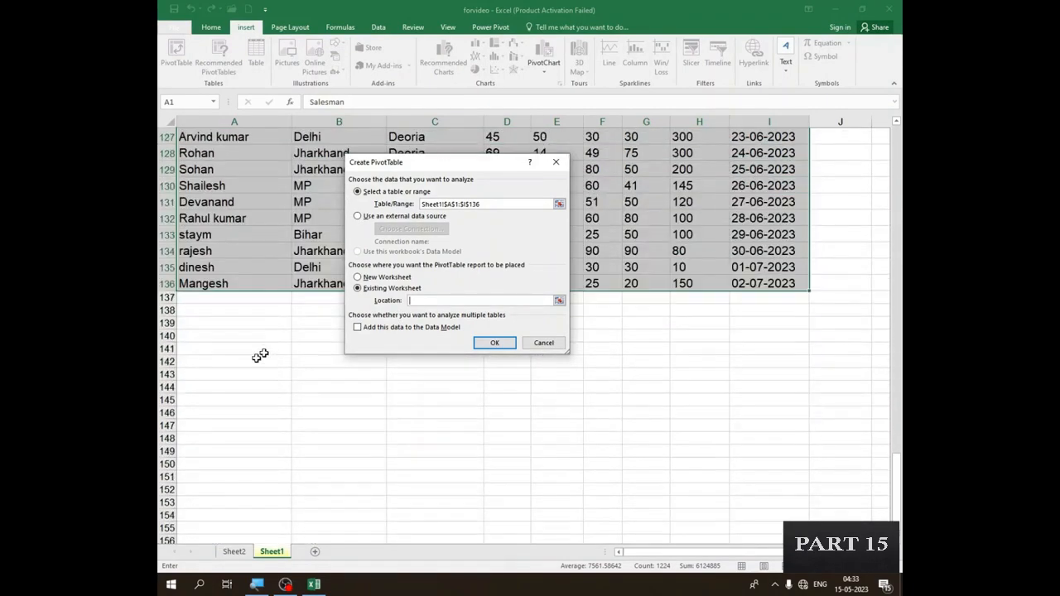
pyautogui.click(211, 401)
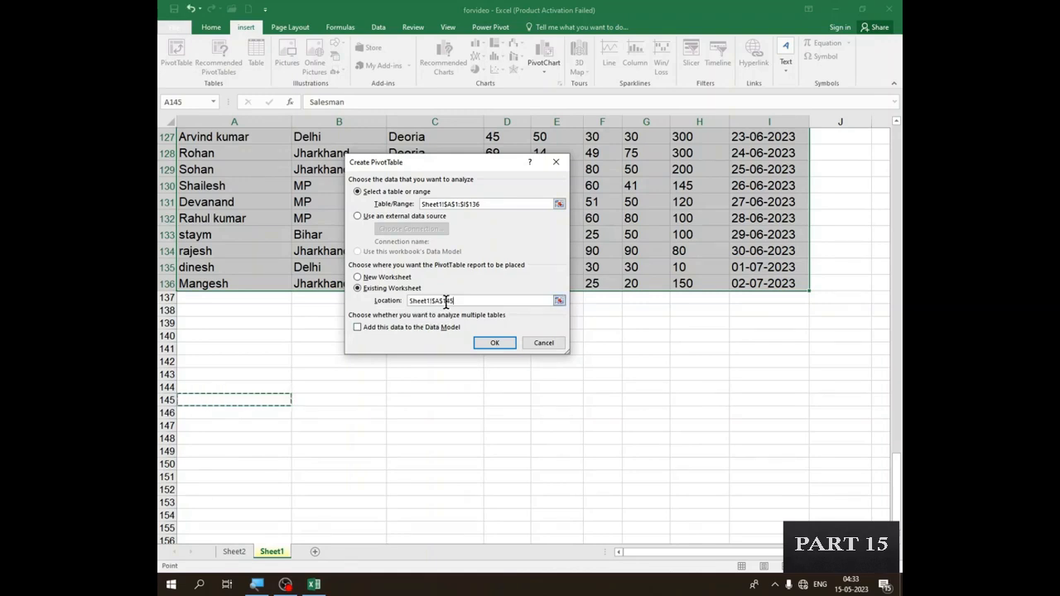
pyautogui.click(495, 343)
pyautogui.scroll(-3, 418, 386)
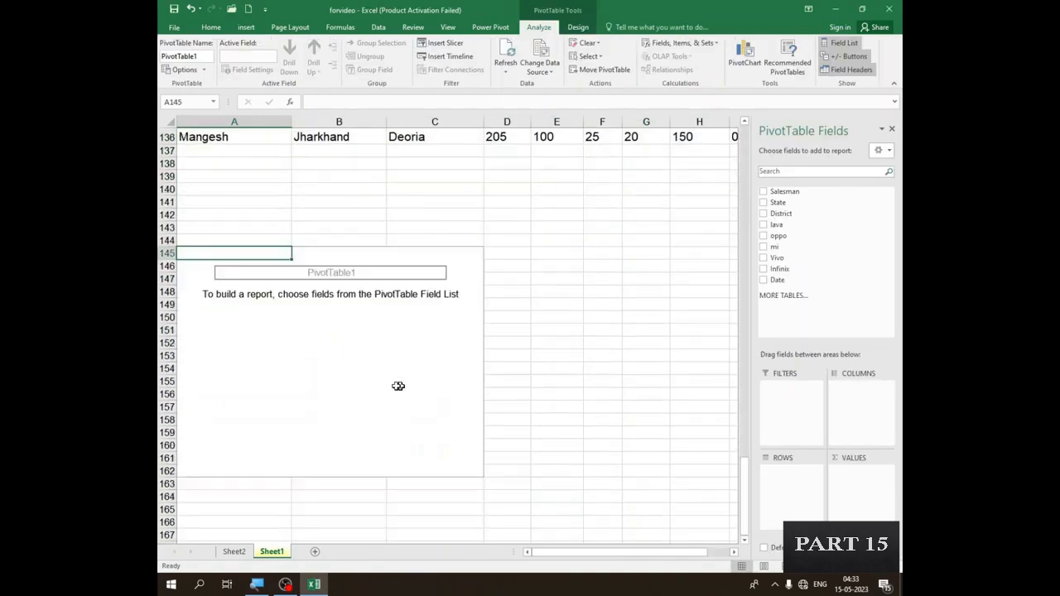
pyautogui.click(297, 340)
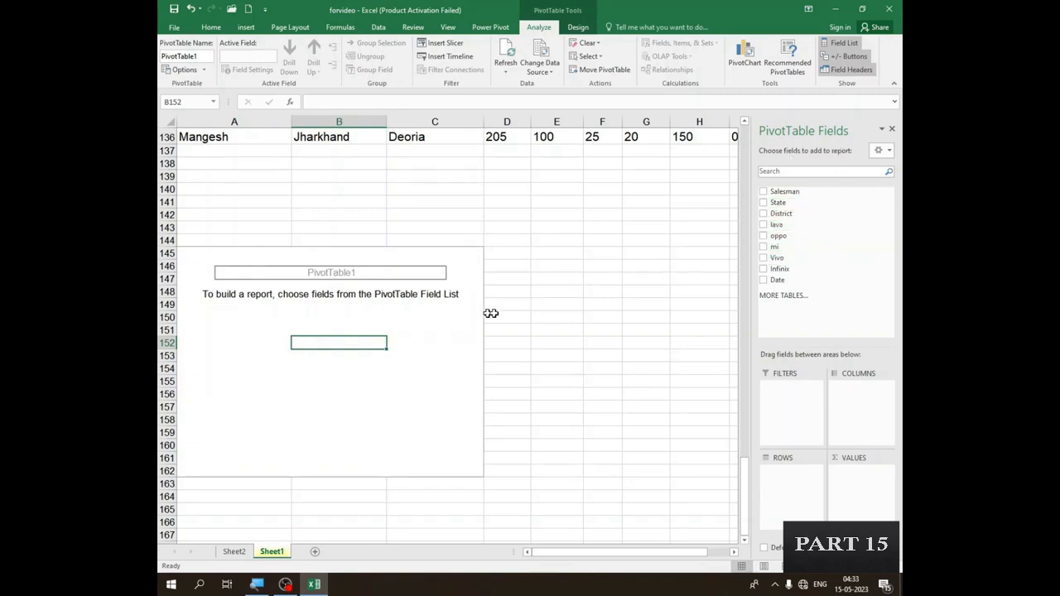
# - Build the PivotTable at A145 with Salesman as the row field and Infinix and Vivo as summed values
pyautogui.click(565, 301)
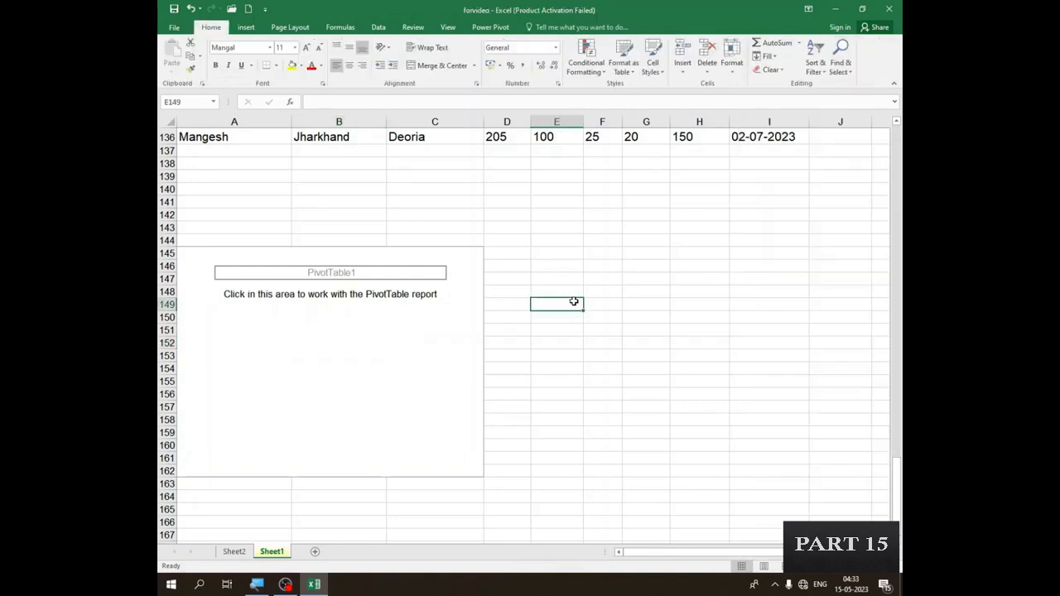
pyautogui.click(314, 330)
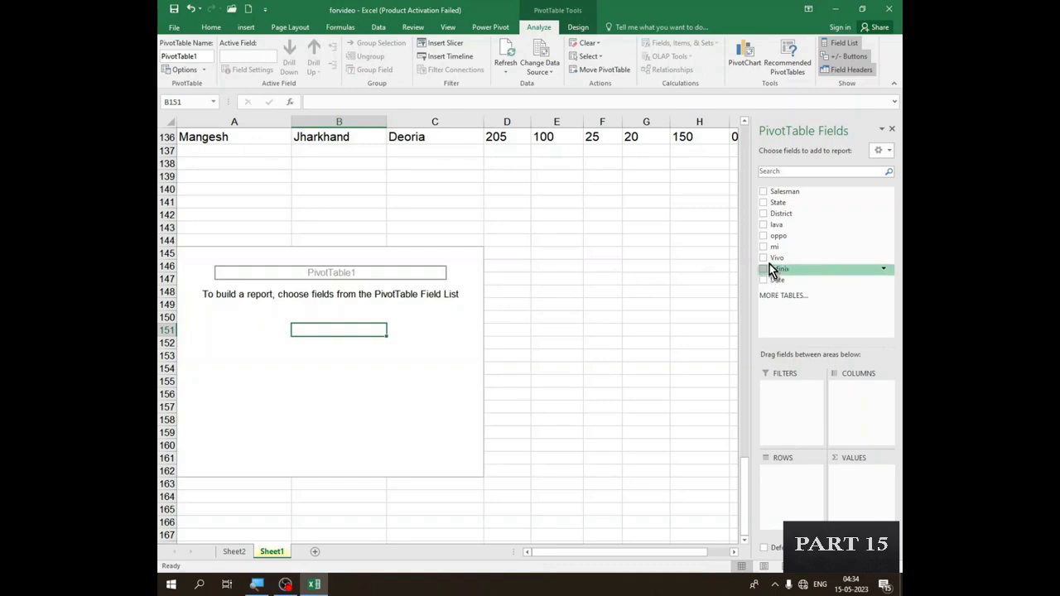
pyautogui.click(766, 192)
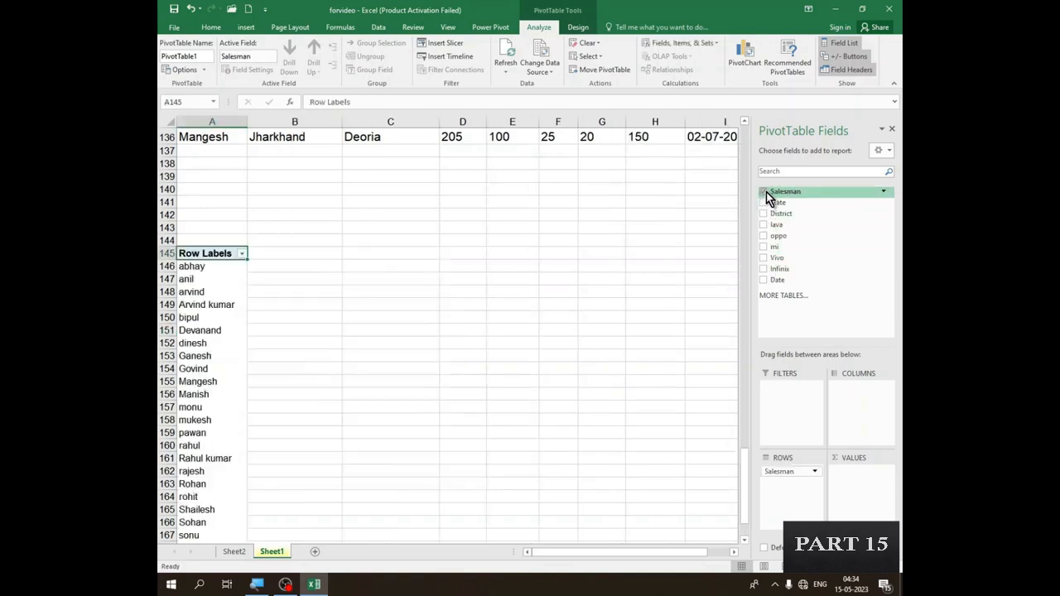
pyautogui.scroll(-4, 229, 326)
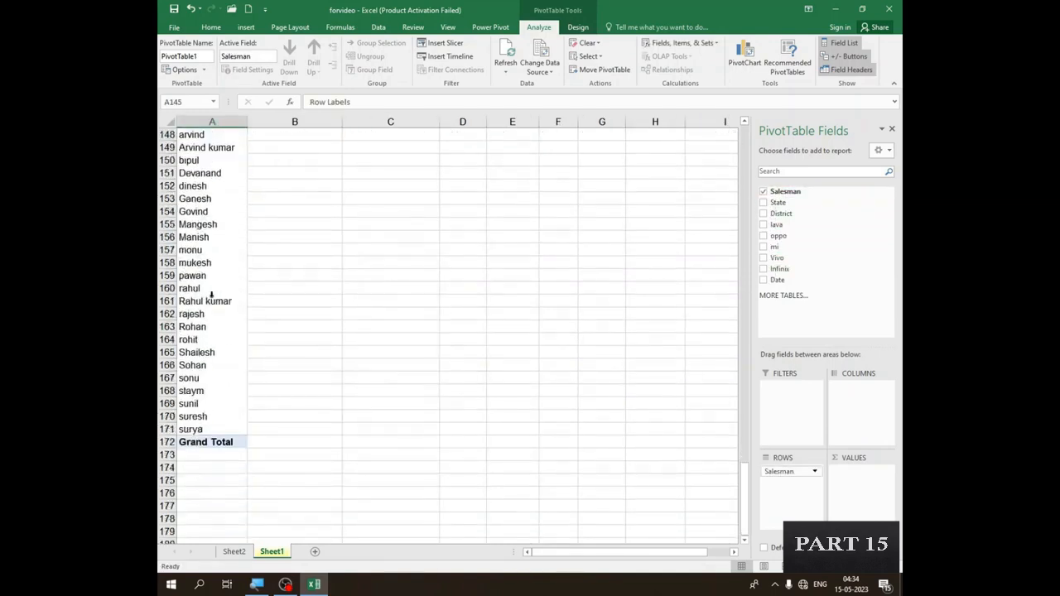
pyautogui.click(765, 269)
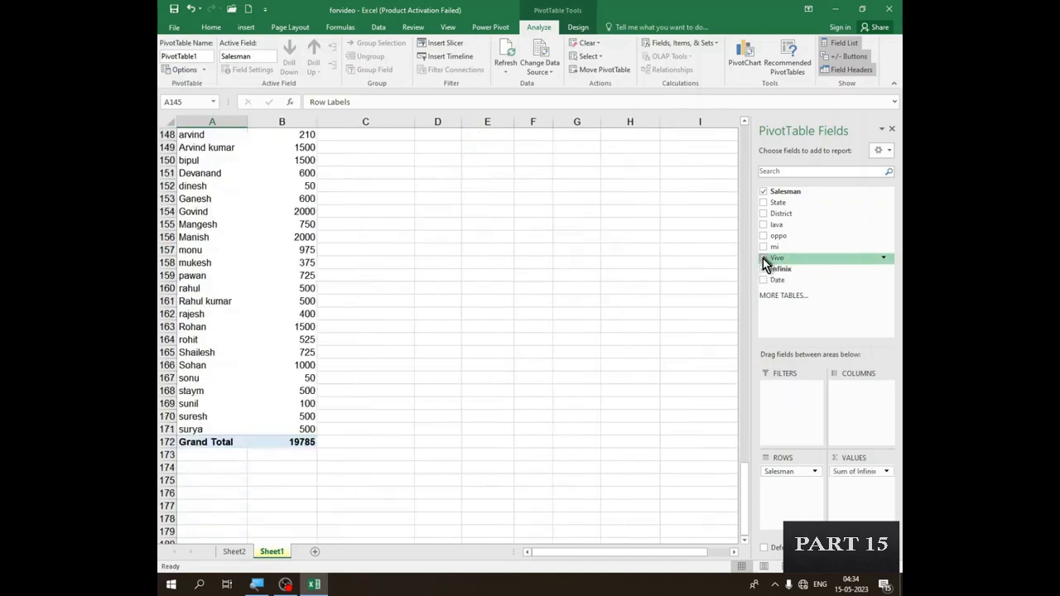
pyautogui.click(764, 258)
pyautogui.click(764, 258)
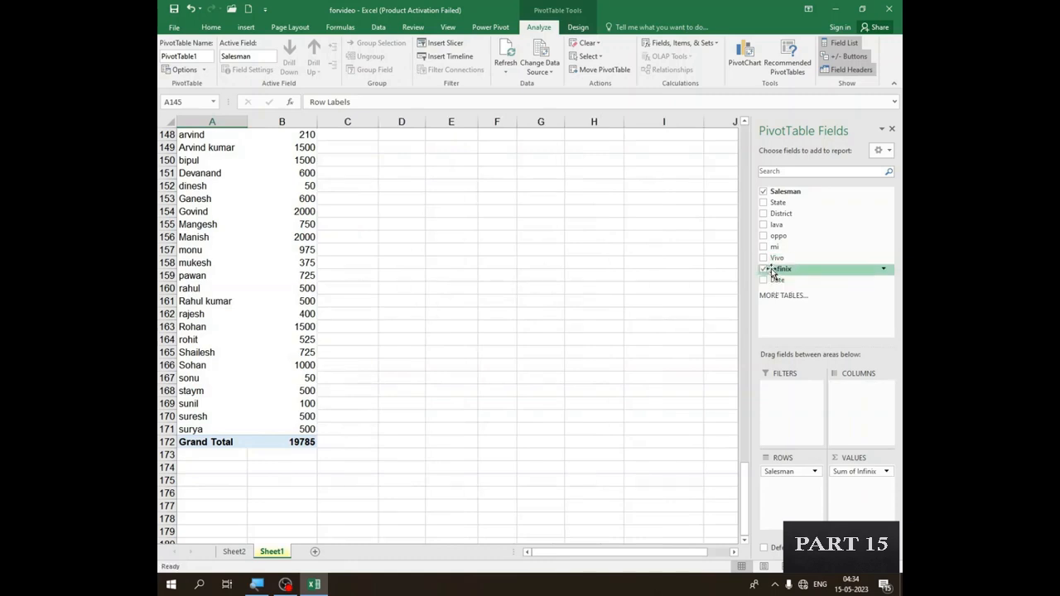
pyautogui.click(765, 259)
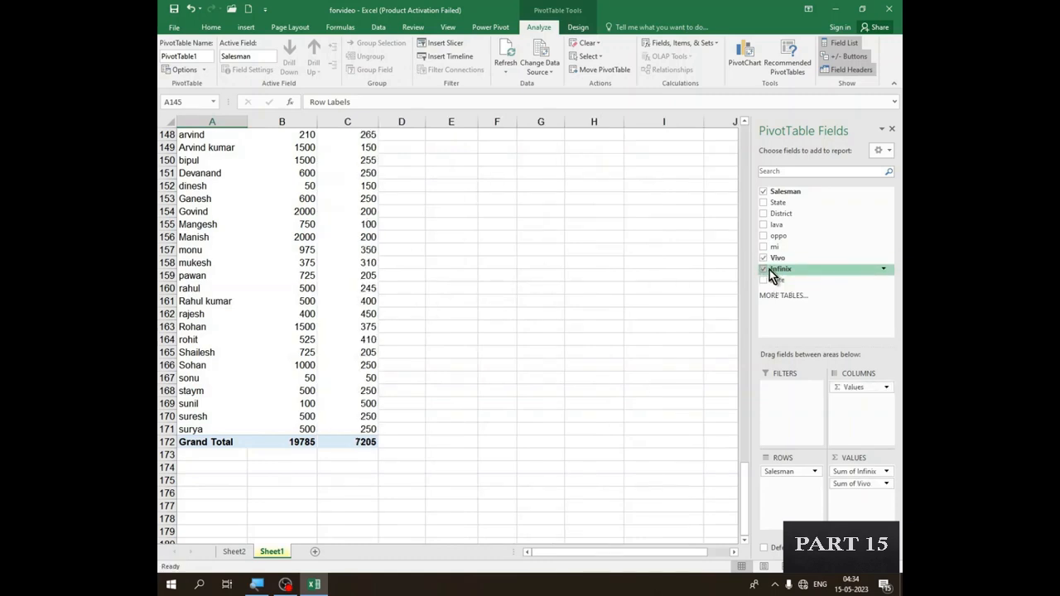
# - Examine the Infinix and Vivo sums for the first salesman, then look over the rest of the PivotTable rows
pyautogui.scroll(4, 315, 320)
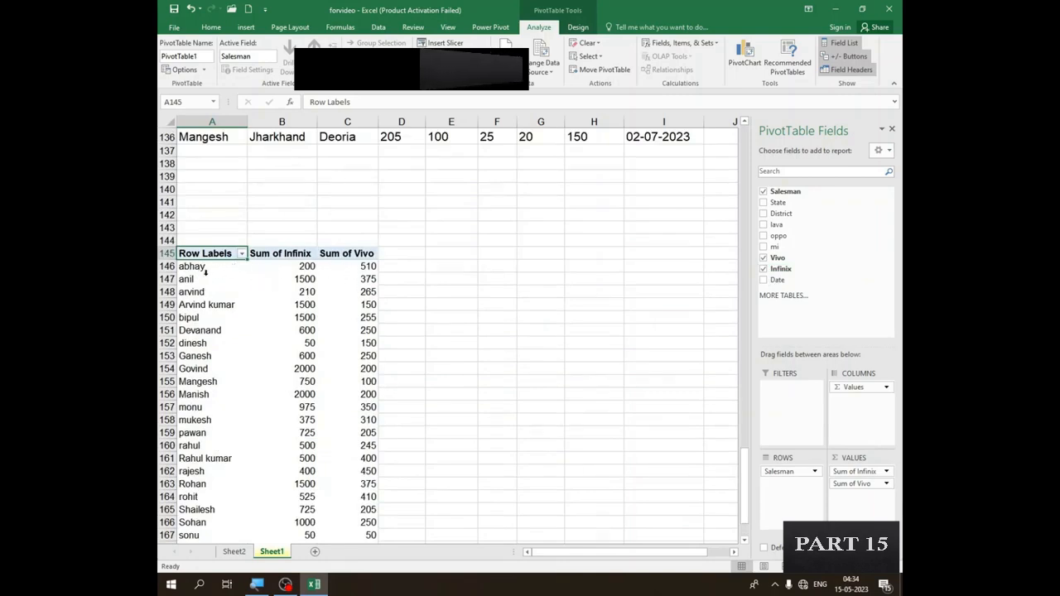
pyautogui.click(206, 267)
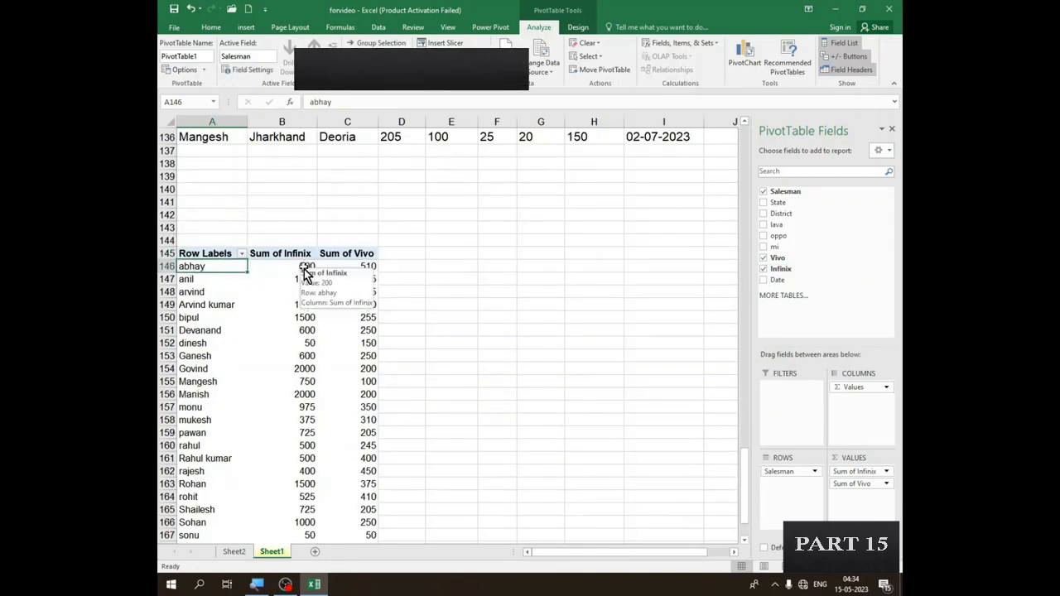
pyautogui.click(304, 268)
pyautogui.click(365, 265)
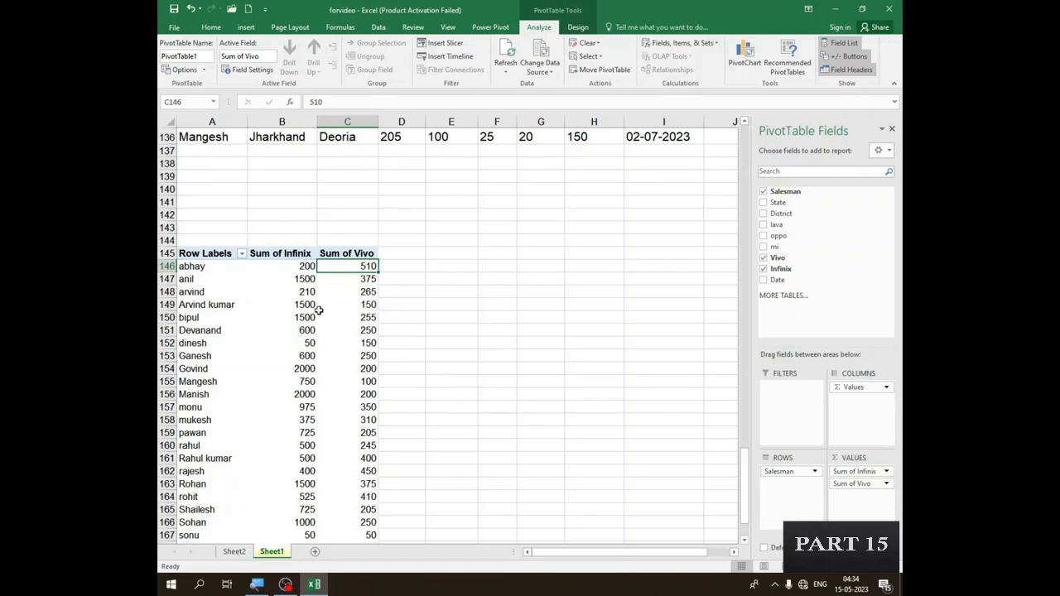
pyautogui.scroll(-1, 318, 310)
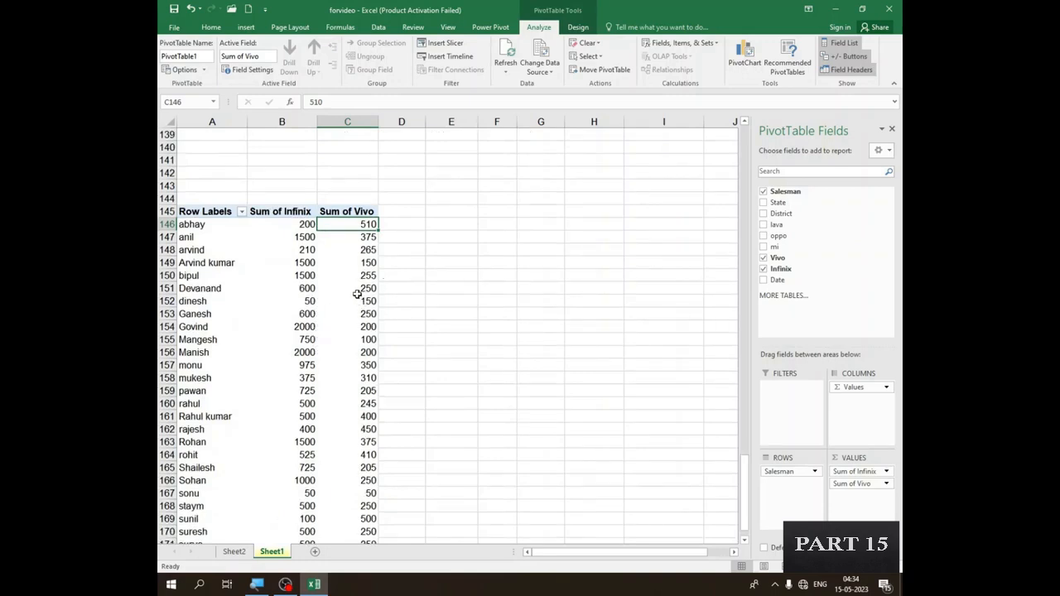
pyautogui.moveTo(357, 294)
# - Remove the Salesman, Vivo and Infinix fields from the PivotTable to empty it
pyautogui.click(763, 192)
pyautogui.click(764, 258)
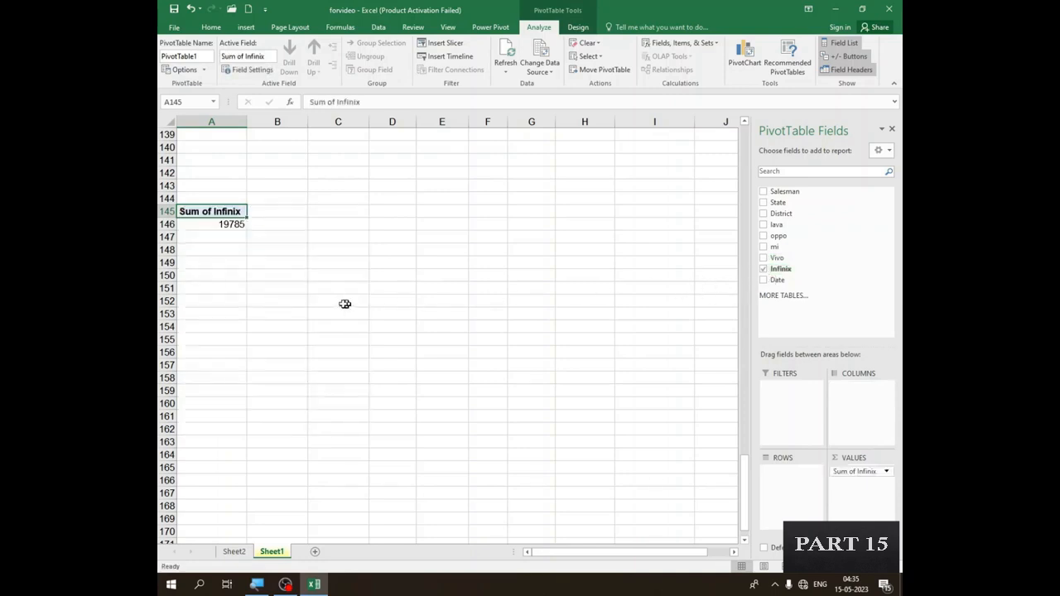
pyautogui.click(766, 271)
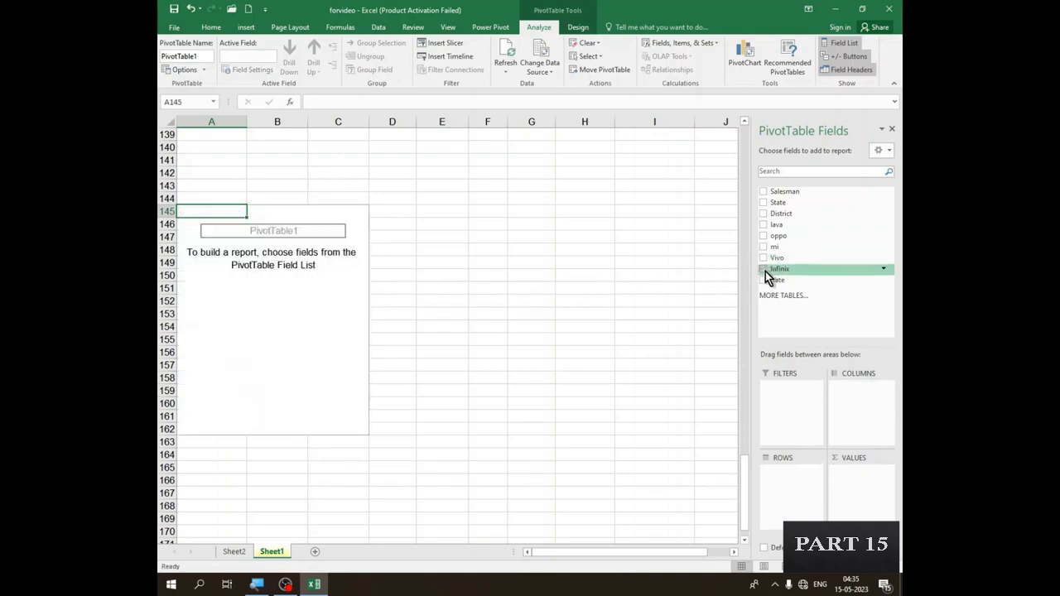
pyautogui.scroll(3, 303, 300)
pyautogui.scroll(-2, 302, 301)
pyautogui.scroll(-1, 303, 300)
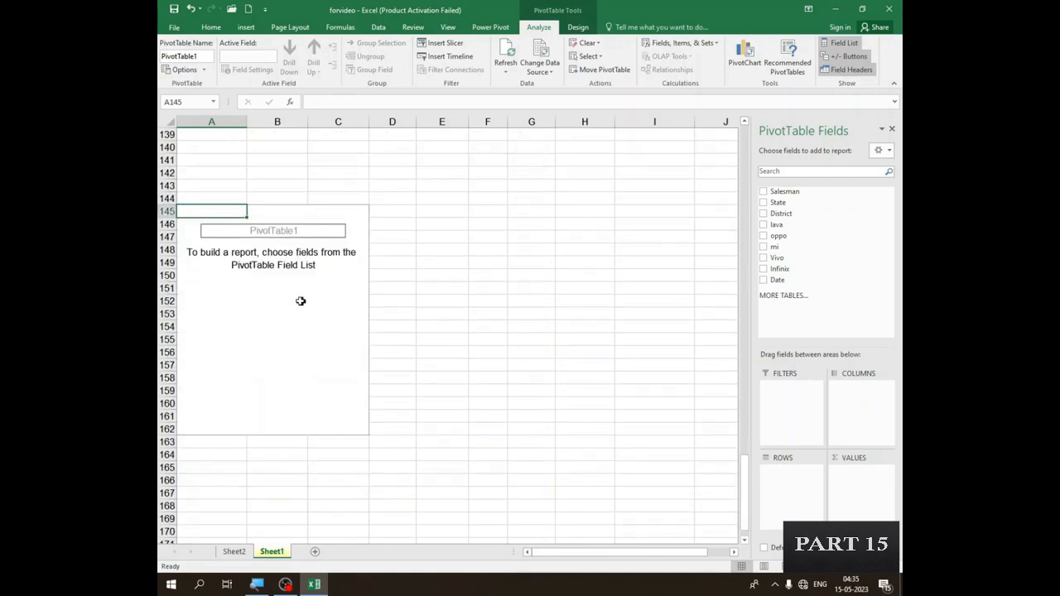
# - Try Salesman as the PivotTable's row field, then replace it with District
pyautogui.click(297, 294)
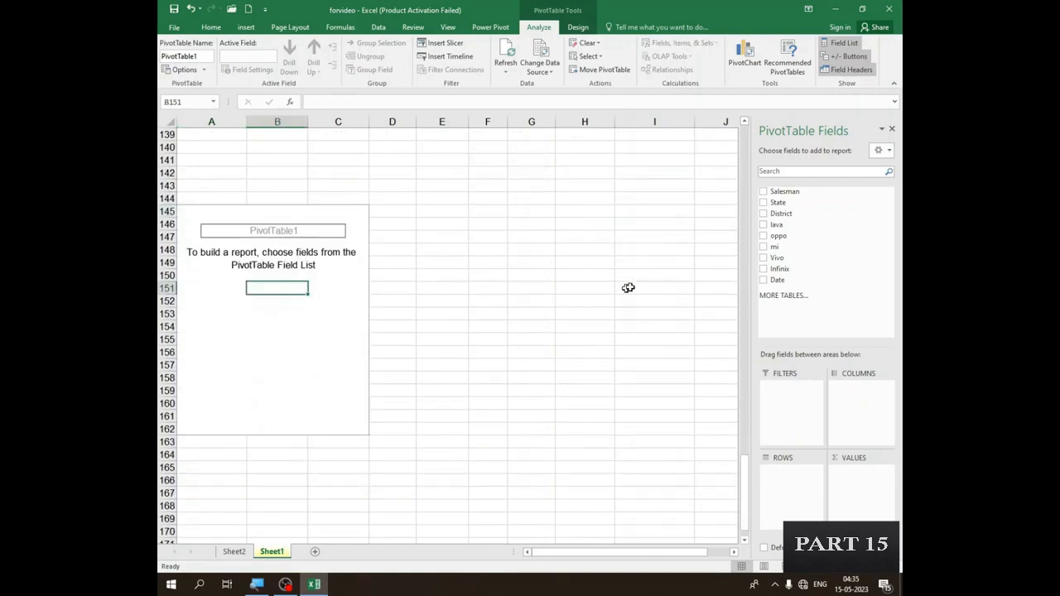
pyautogui.click(766, 193)
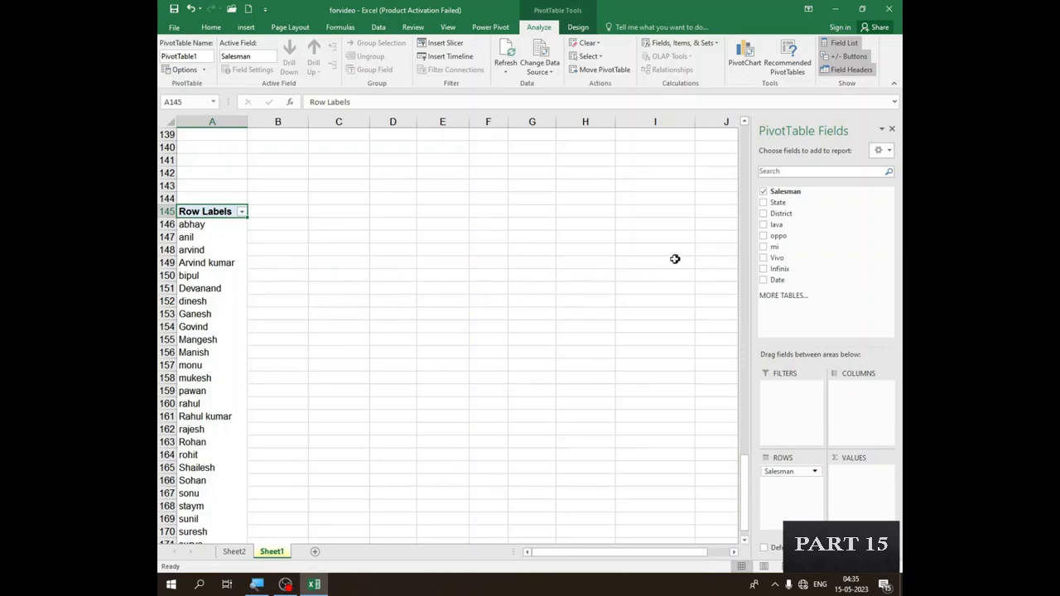
pyautogui.click(763, 192)
pyautogui.click(763, 194)
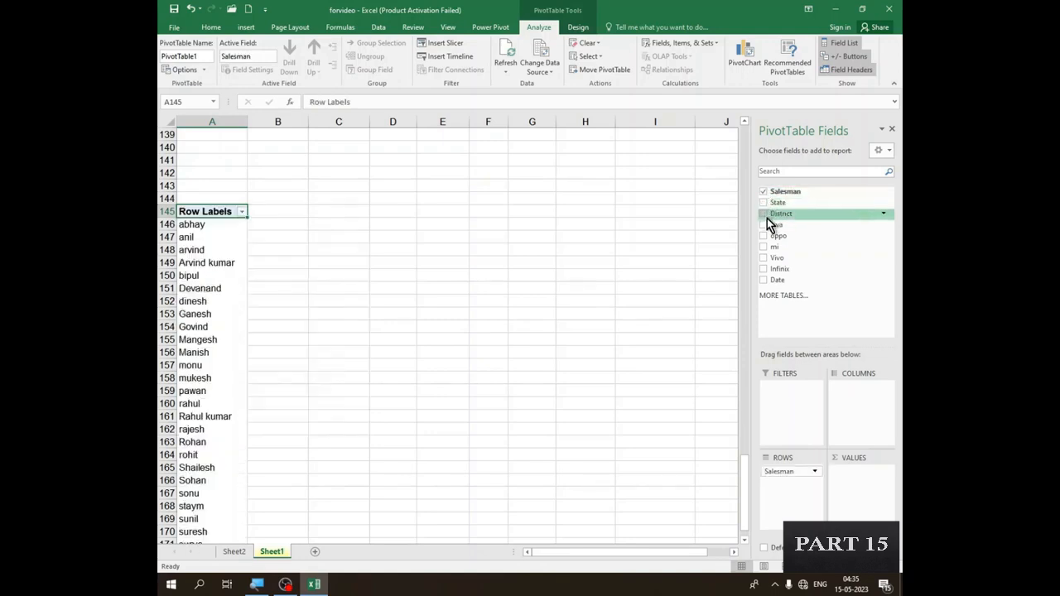
pyautogui.click(764, 193)
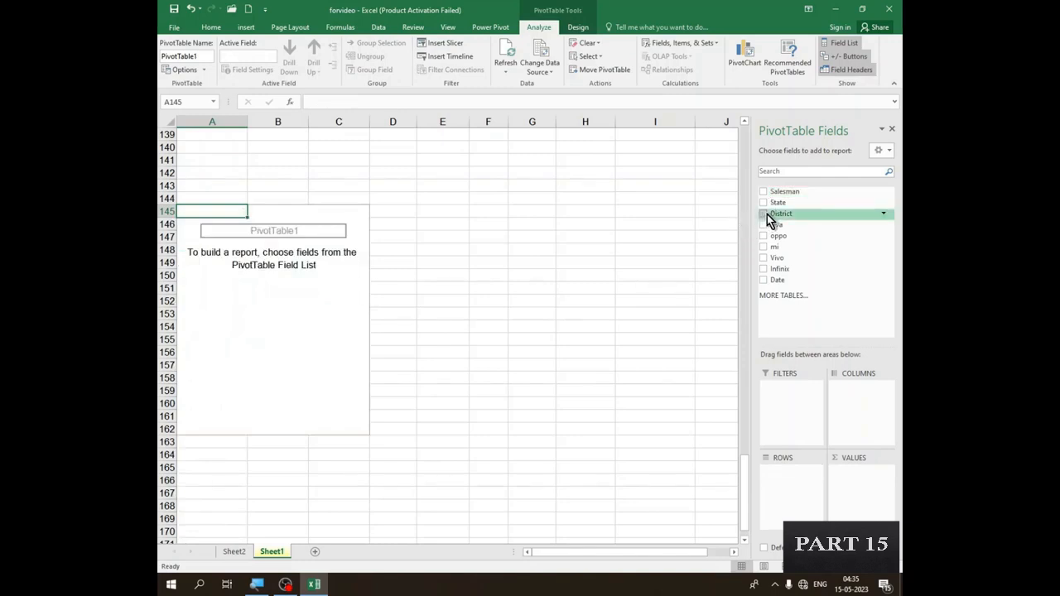
pyautogui.click(764, 215)
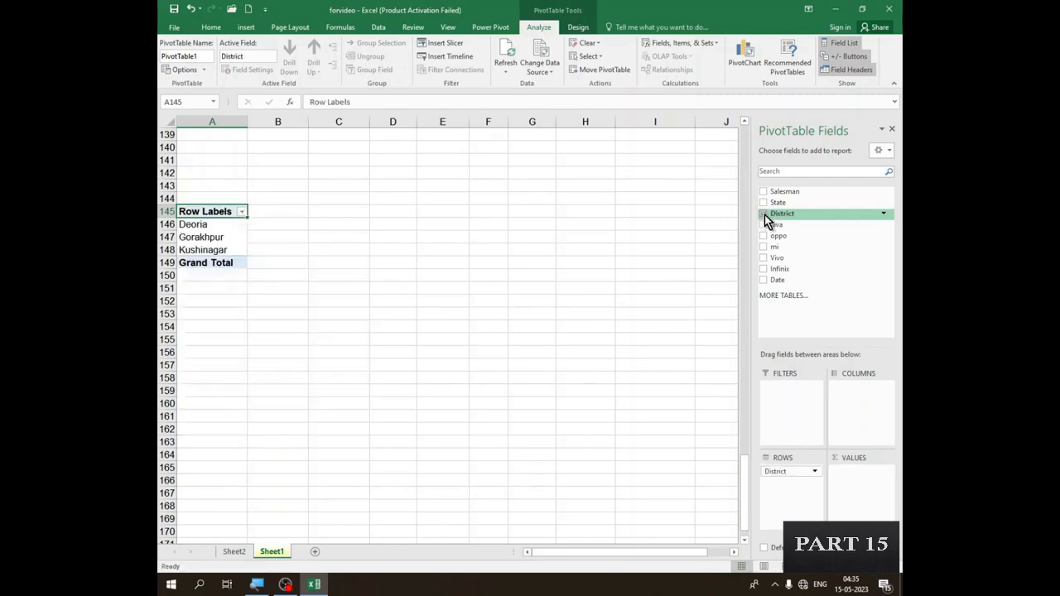
# - Compare the repeated entries in the source data's District column with the PivotTable's district row labels
pyautogui.scroll(6, 274, 211)
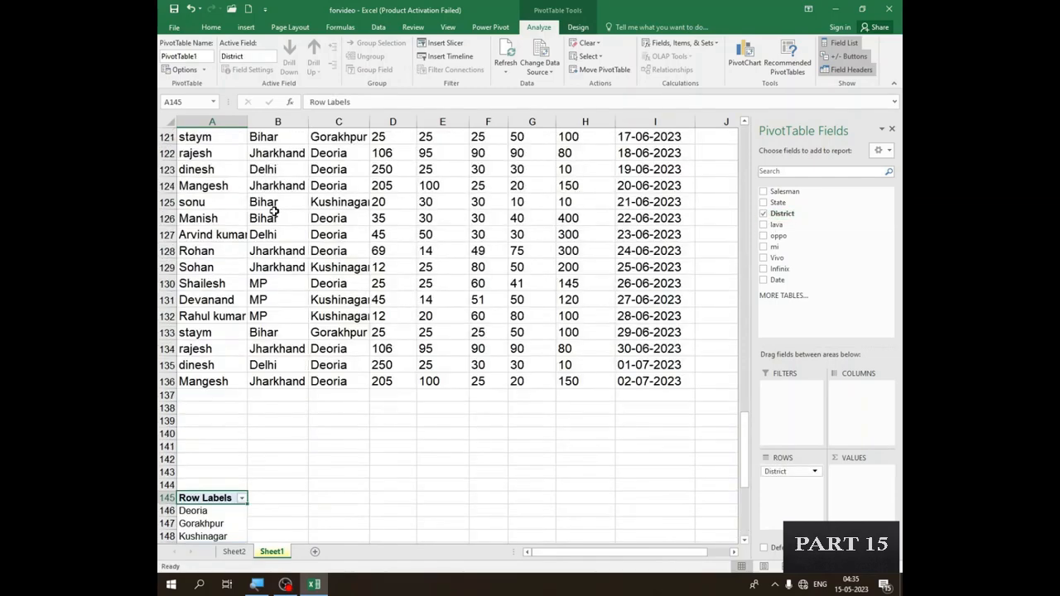
pyautogui.scroll(20, 319, 182)
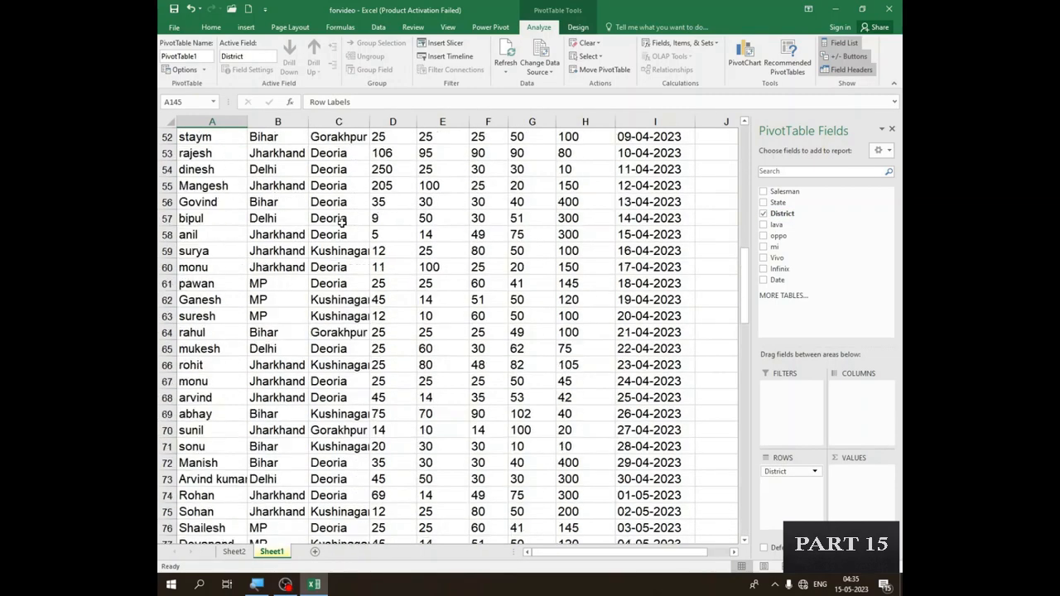
pyautogui.scroll(4, 342, 222)
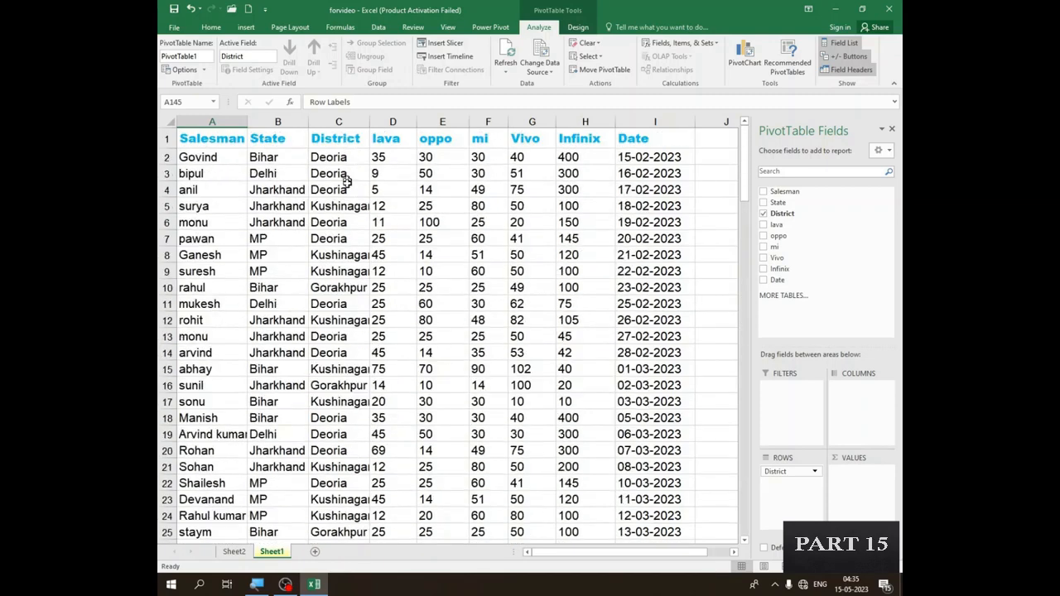
pyautogui.moveTo(342, 159); pyautogui.dragTo(343, 187)
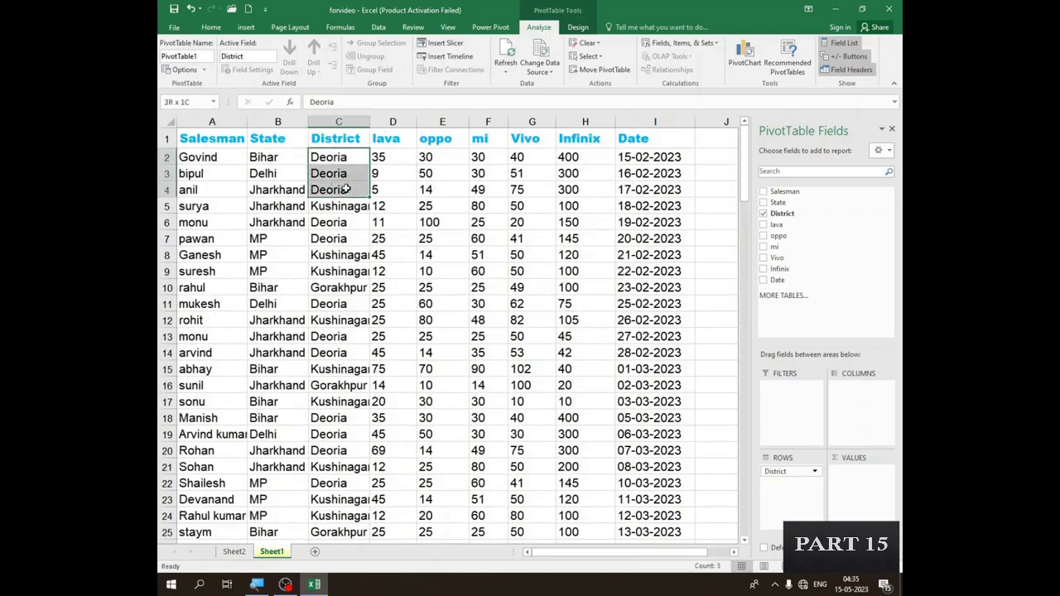
pyautogui.click(338, 207)
pyautogui.click(338, 235)
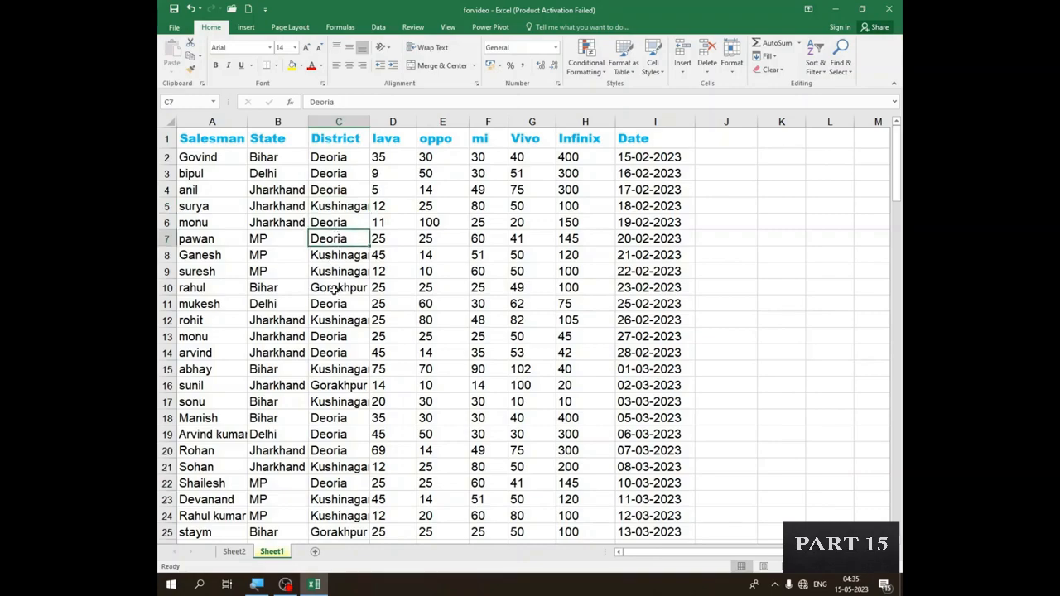
pyautogui.click(333, 288)
pyautogui.scroll(-14, 324, 325)
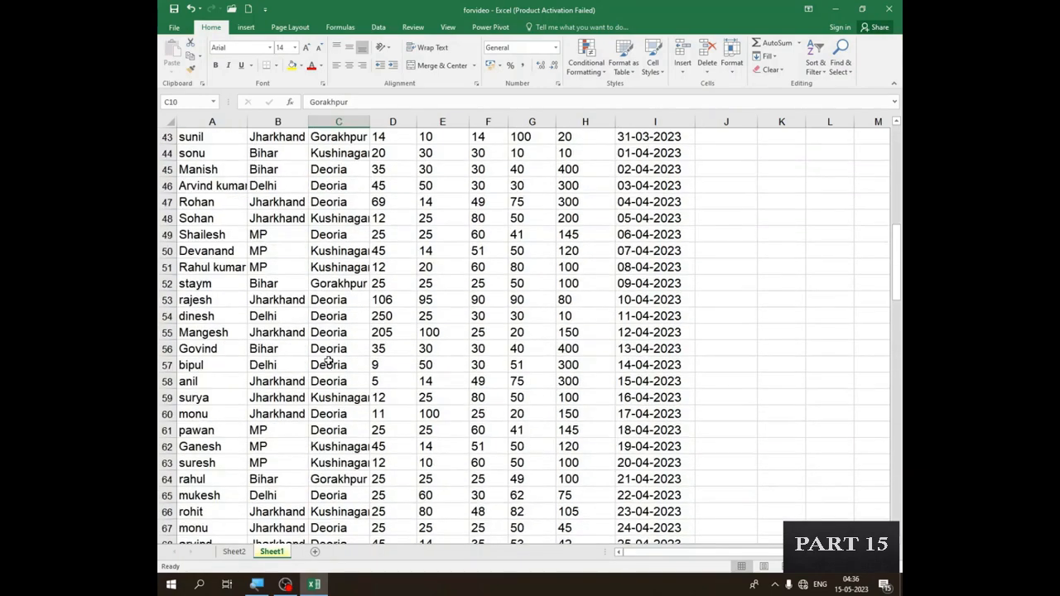
pyautogui.scroll(-20, 329, 362)
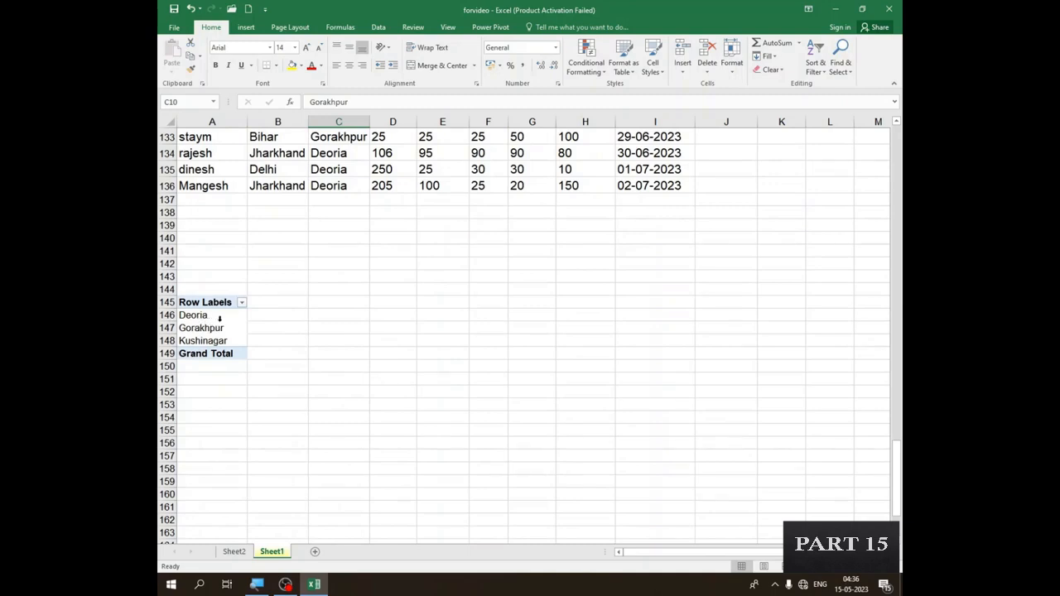
pyautogui.scroll(1, 214, 333)
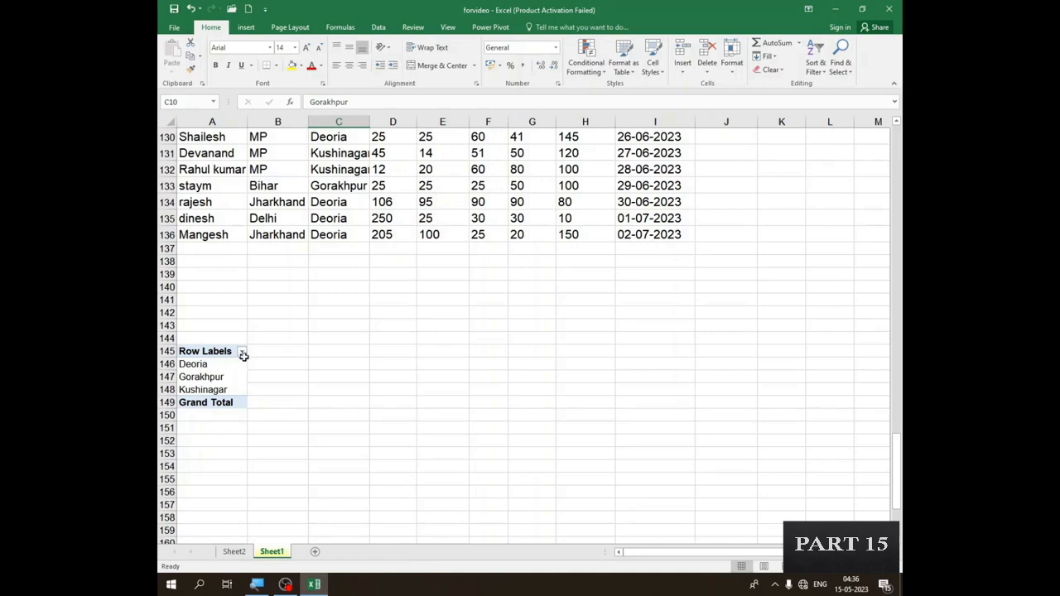
# - Add Salesman as a second row field nested under District and check the grouped list
pyautogui.click(212, 377)
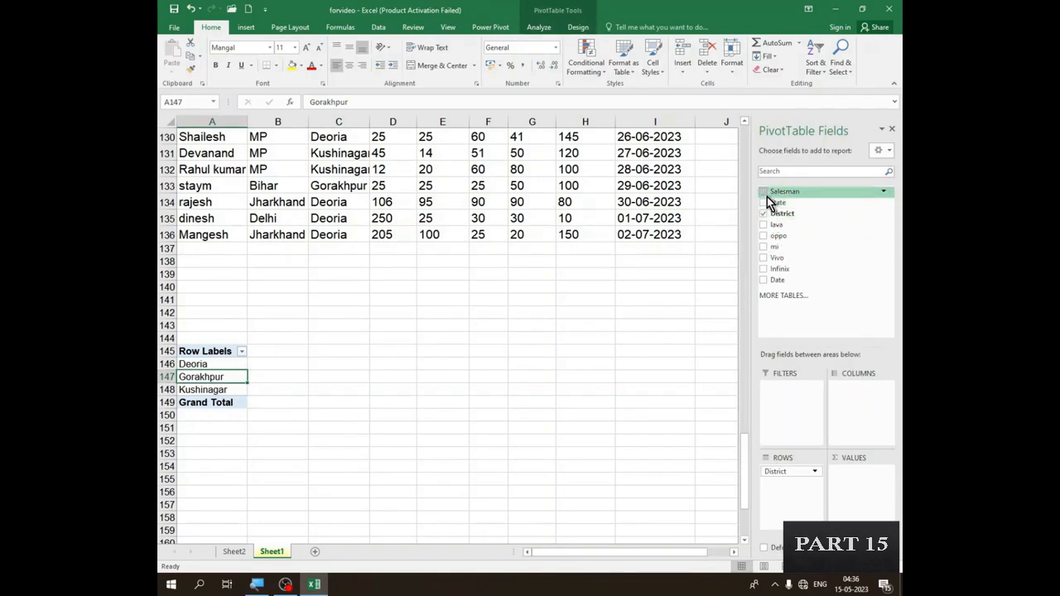
pyautogui.click(763, 192)
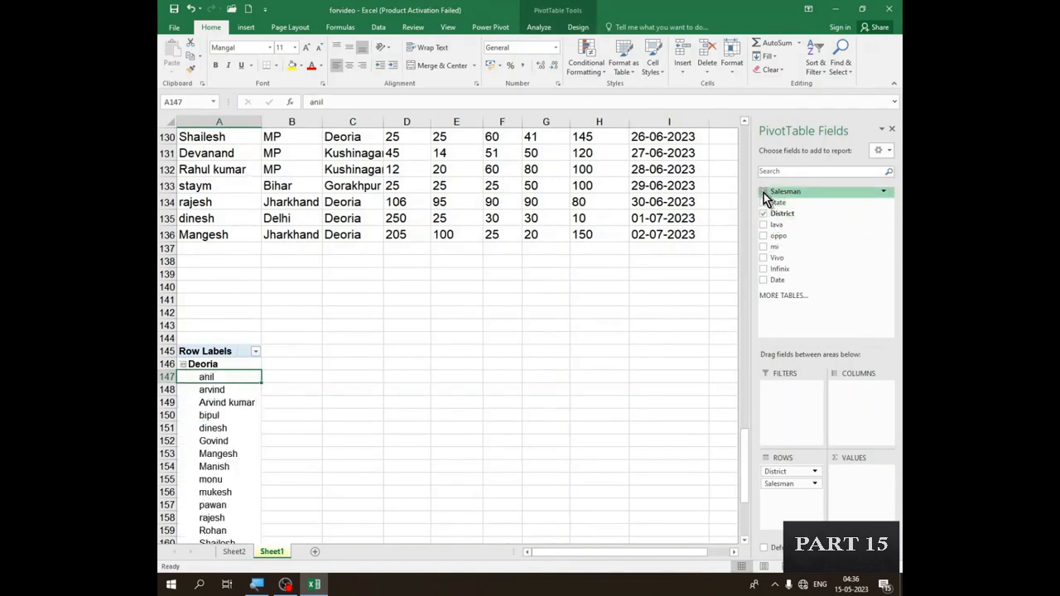
pyautogui.scroll(-1, 240, 383)
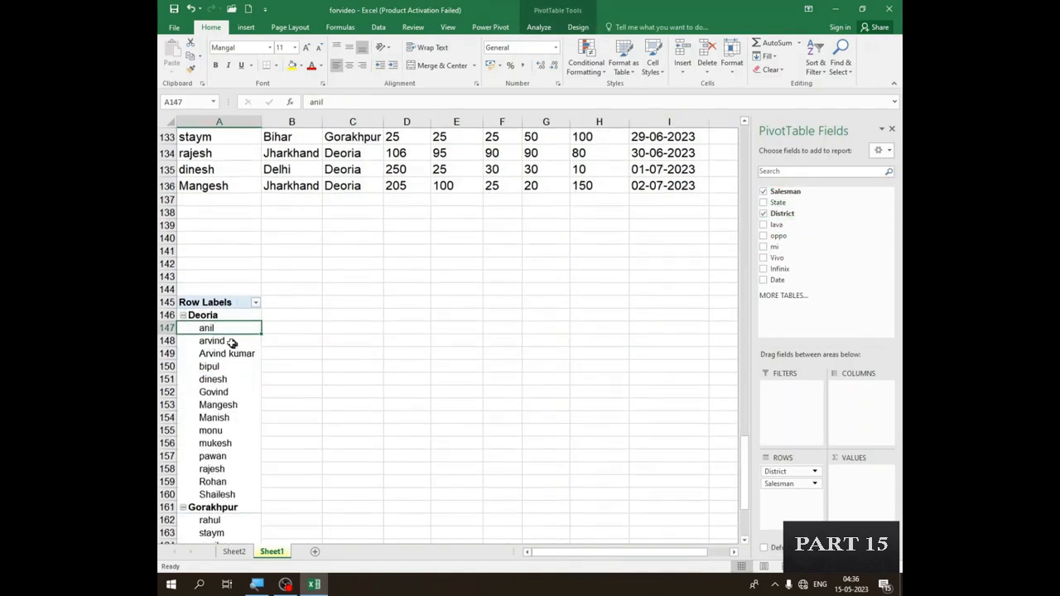
pyautogui.scroll(-1, 204, 329)
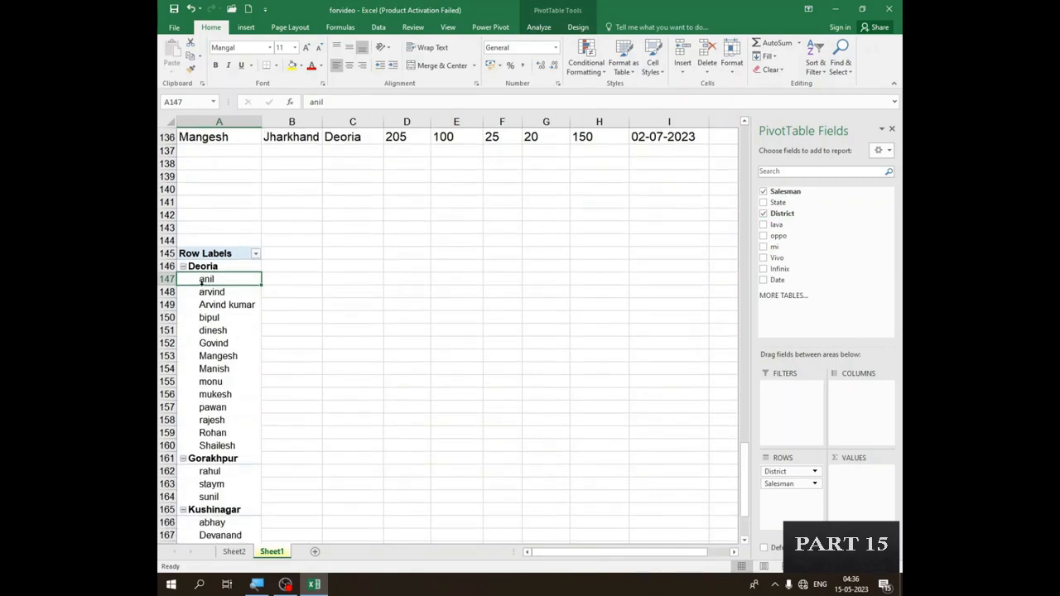
pyautogui.scroll(-2, 215, 394)
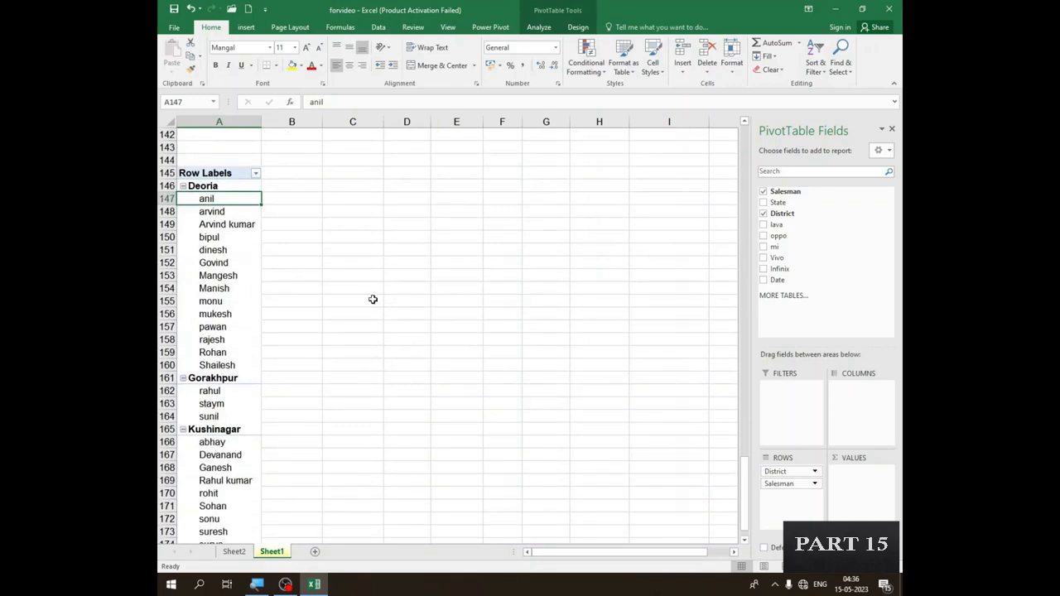
# - Add the lava and oppo fields to the PivotTable as summed values
pyautogui.click(764, 226)
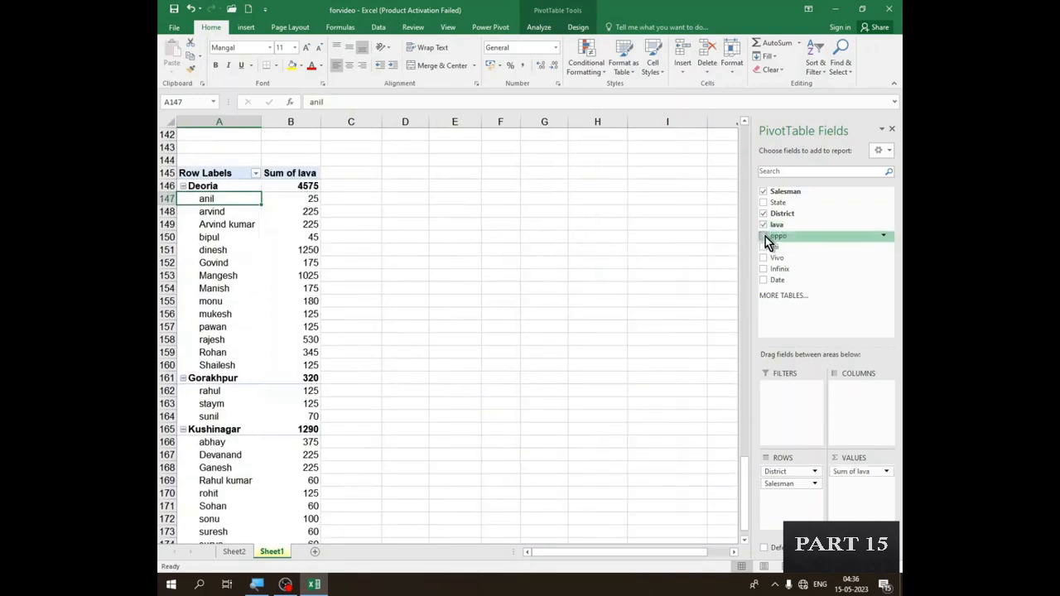
pyautogui.click(764, 247)
pyautogui.click(763, 236)
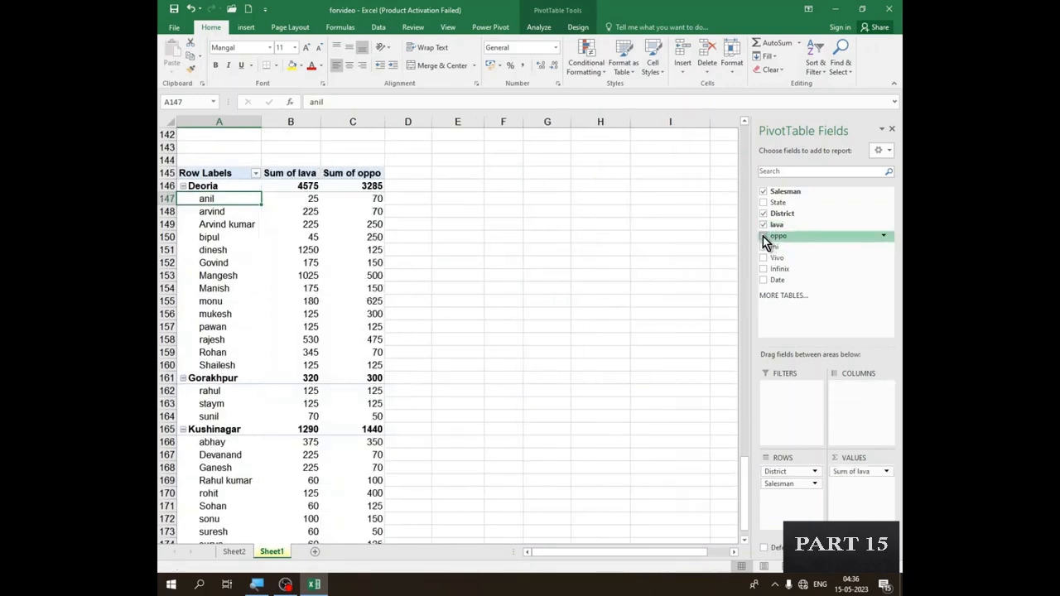
# - Add the mi and Infinix fields to the PivotTable as summed values
pyautogui.click(763, 247)
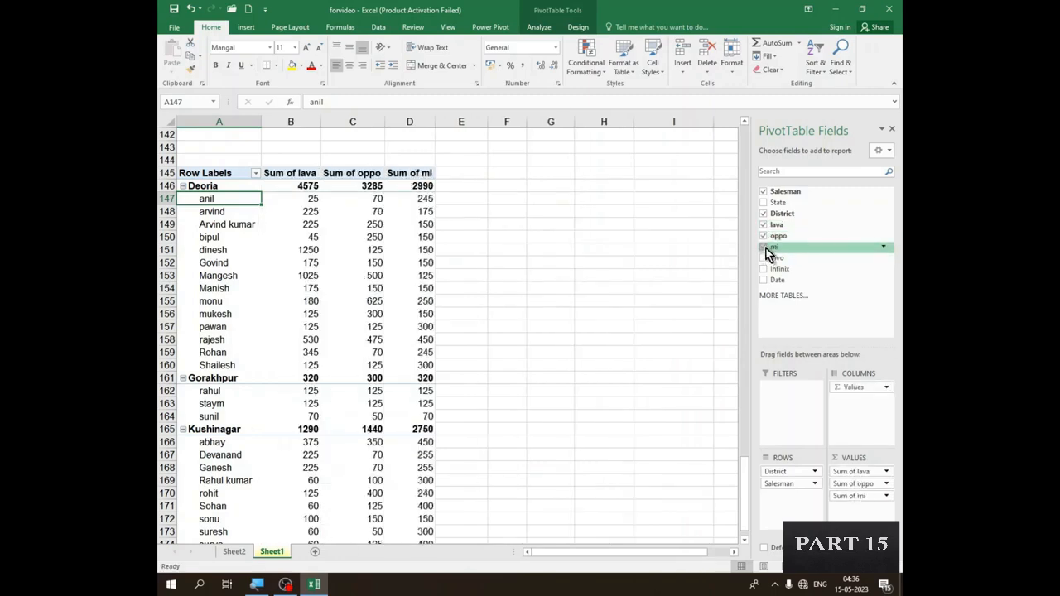
pyautogui.click(764, 270)
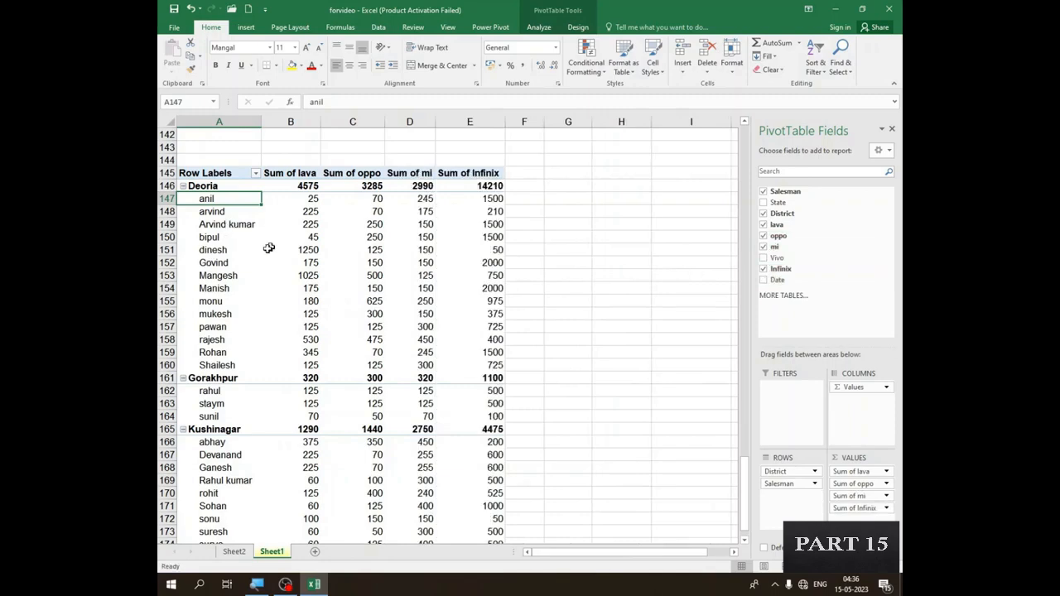
pyautogui.scroll(-2, 270, 249)
pyautogui.scroll(3, 220, 220)
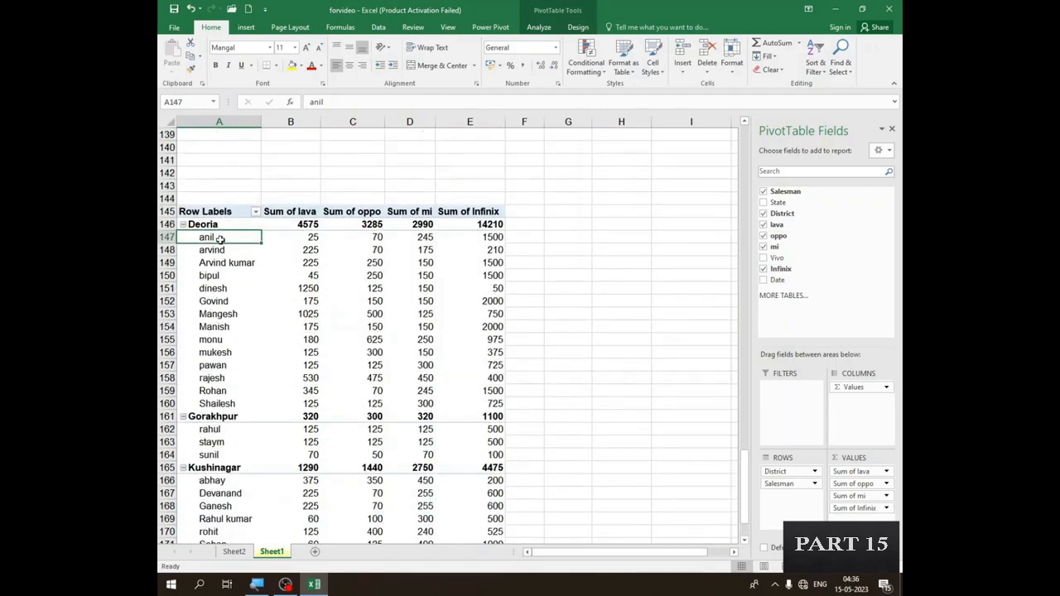
# - Examine the salesman rows and brand sums under each district down to the grand total
pyautogui.moveTo(220, 238); pyautogui.dragTo(454, 392)
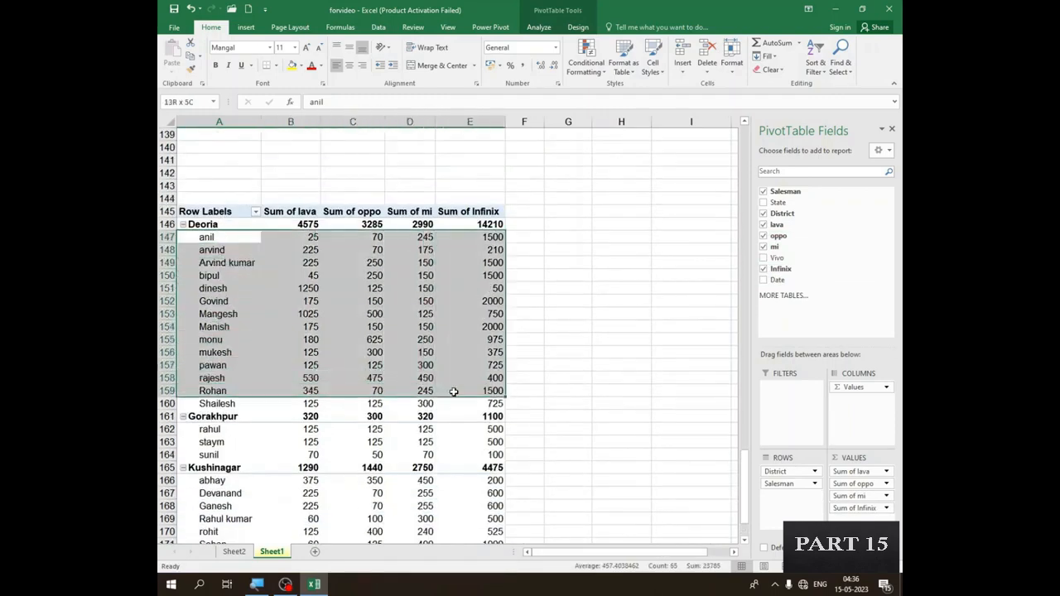
pyautogui.click(455, 390)
pyautogui.doubleClick(247, 443)
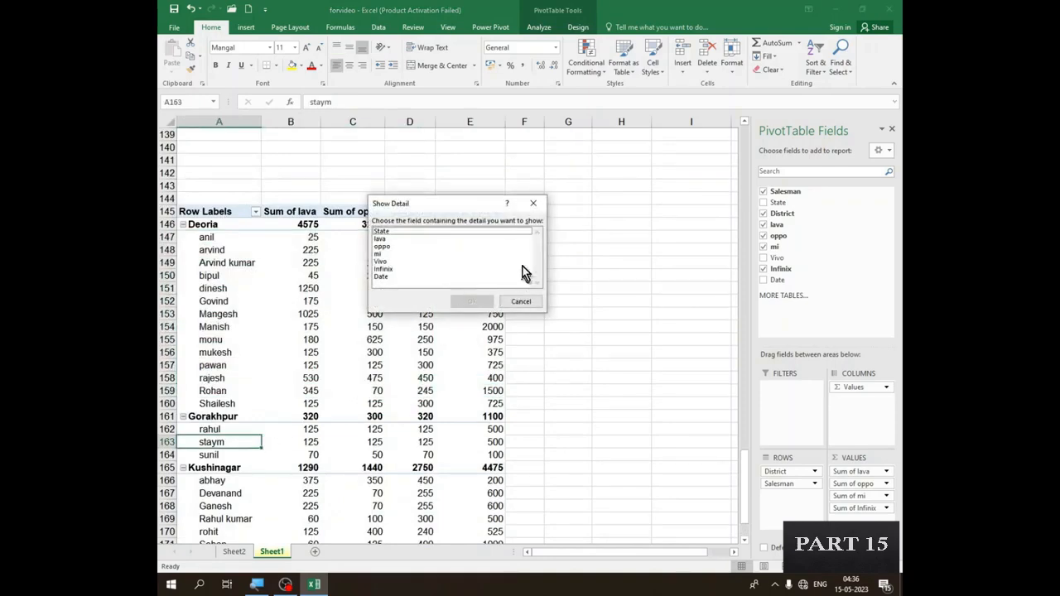
pyautogui.click(535, 205)
pyautogui.scroll(-4, 256, 396)
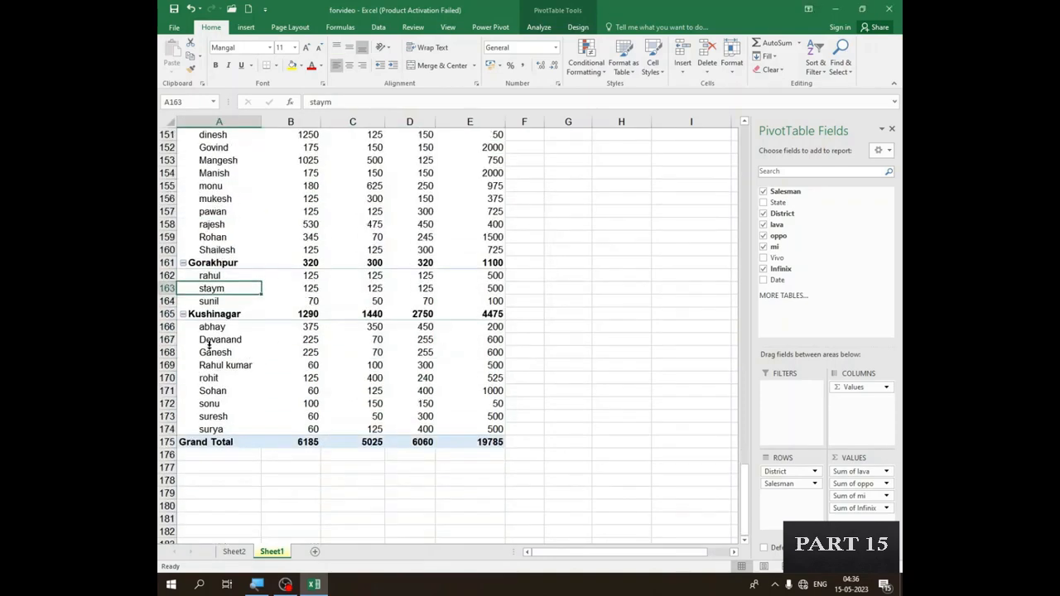
pyautogui.scroll(4, 231, 377)
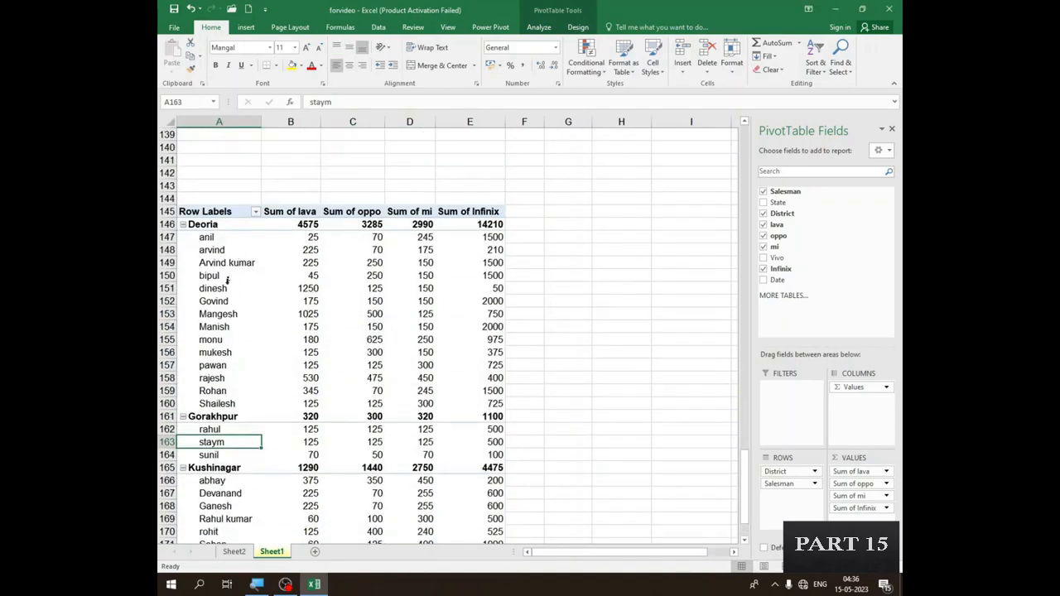
pyautogui.scroll(-2, 230, 295)
pyautogui.scroll(1, 230, 290)
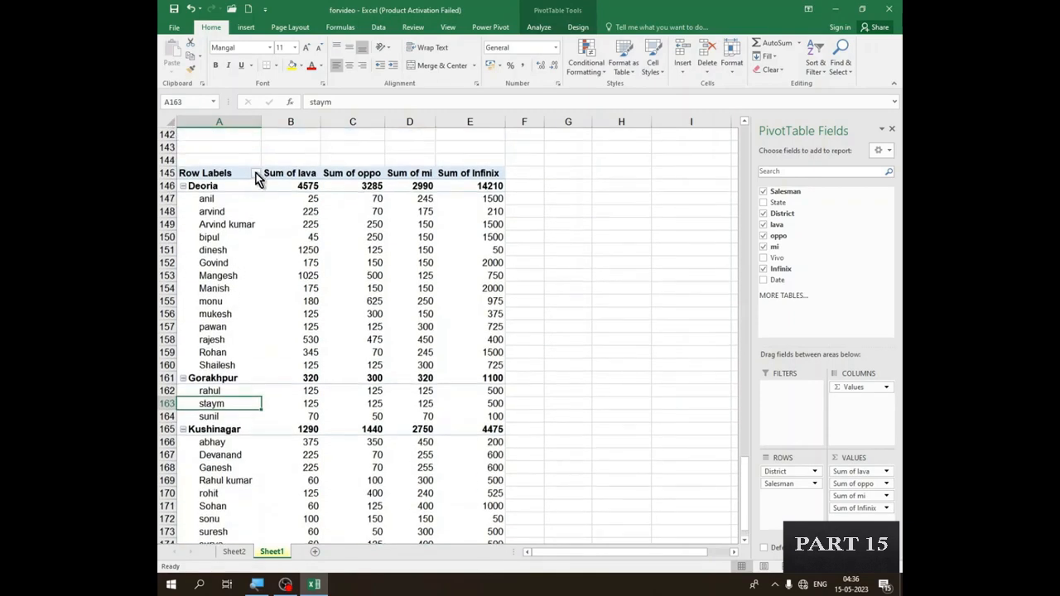
# - Filter the PivotTable's row labels by the District field to show only Deoria
pyautogui.click(256, 175)
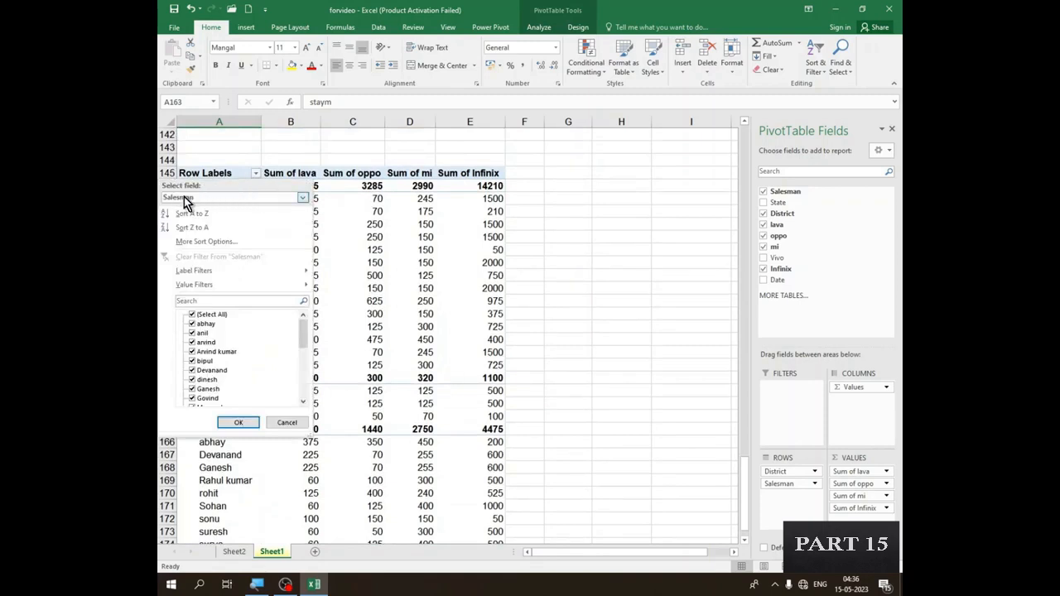
pyautogui.click(300, 200)
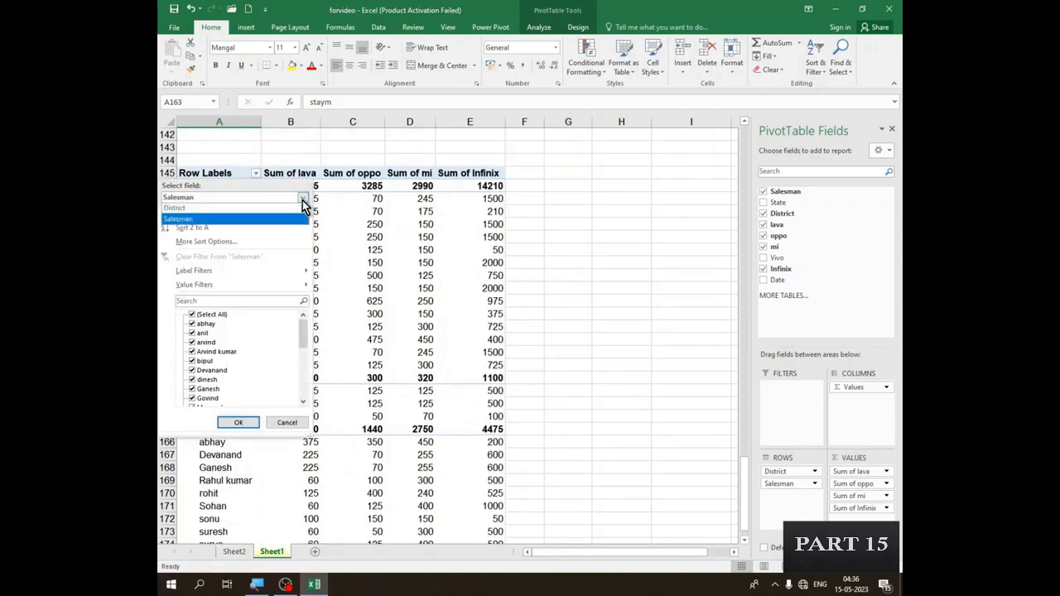
pyautogui.click(180, 211)
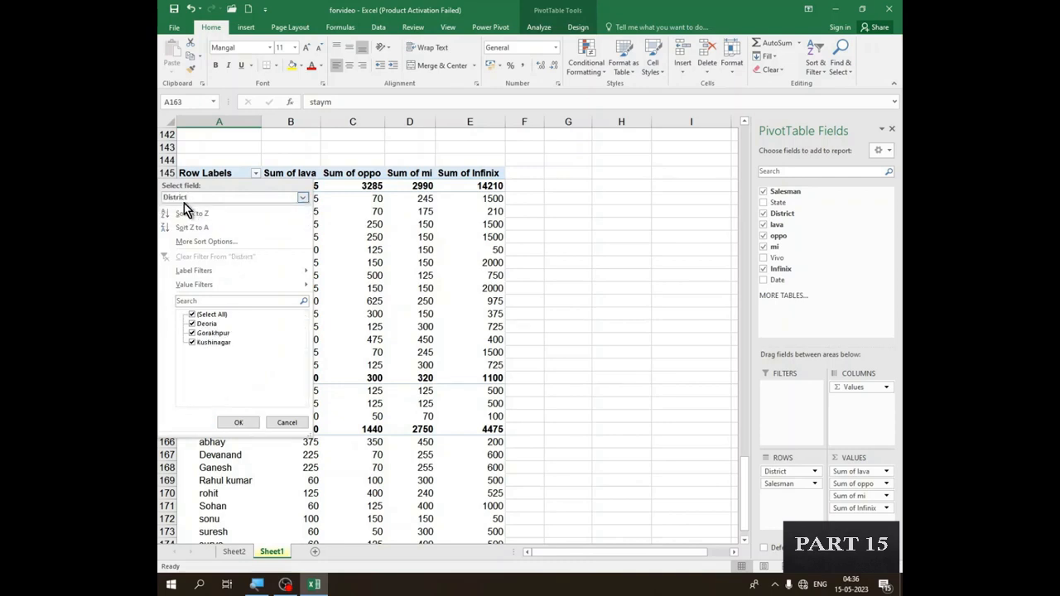
pyautogui.click(194, 316)
pyautogui.click(192, 325)
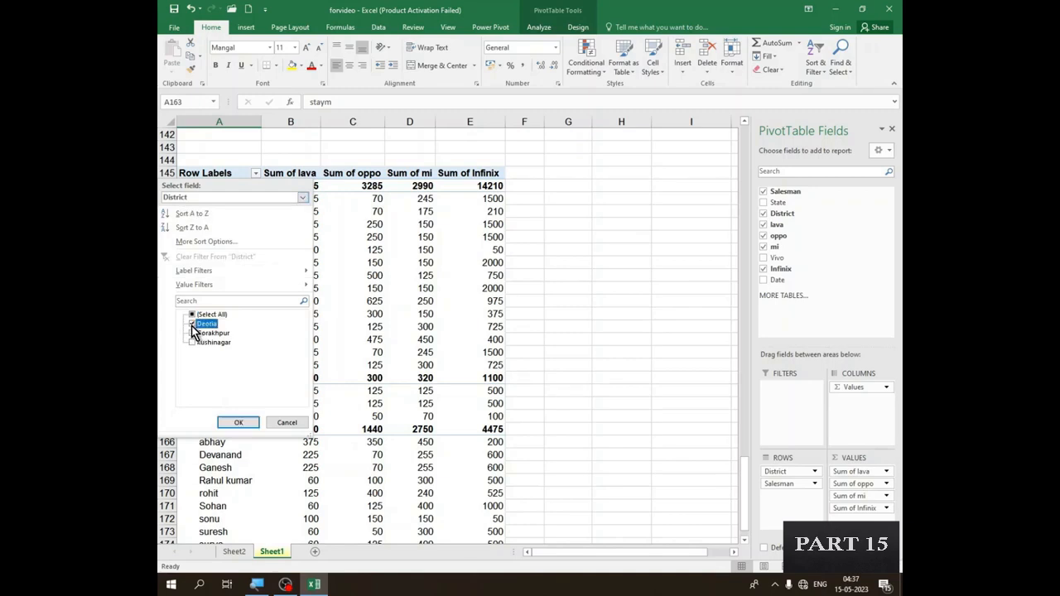
pyautogui.click(238, 422)
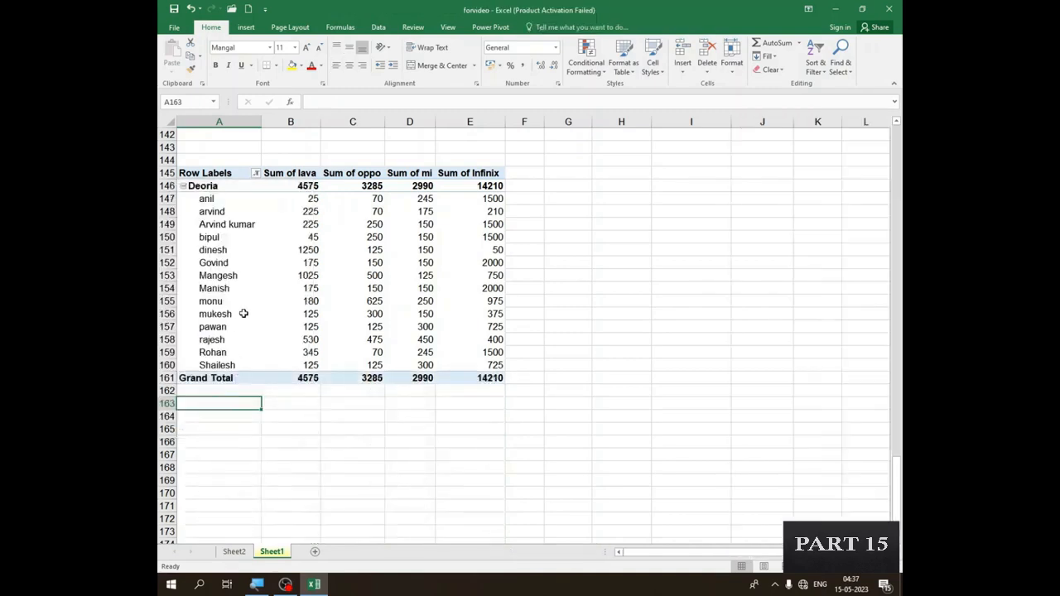
pyautogui.scroll(1, 243, 313)
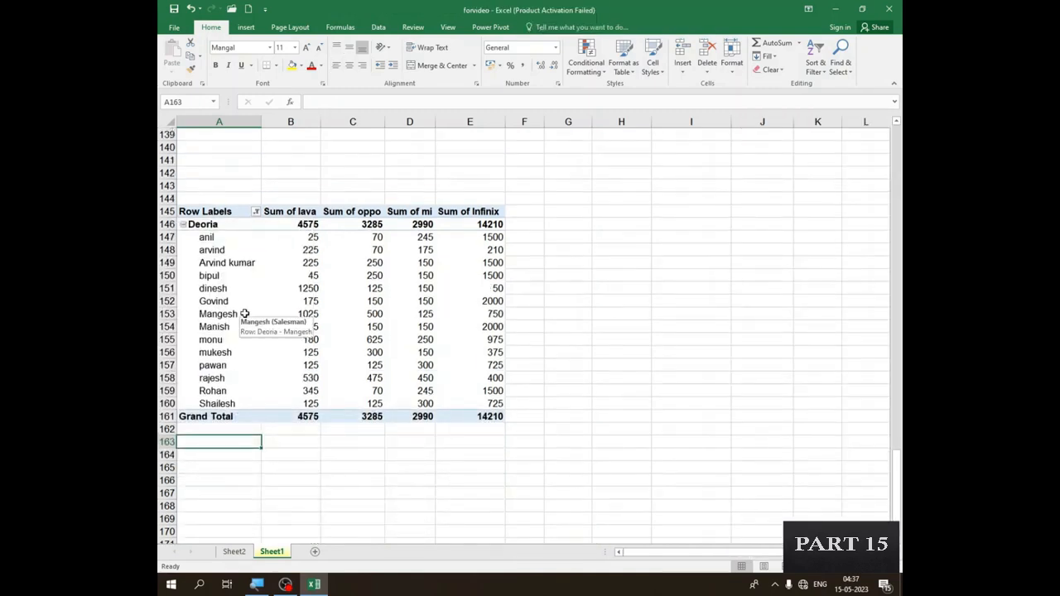
# - Examine each salesman's lava, oppo, mi and Infinix sums in the filtered Deoria group
pyautogui.click(210, 237)
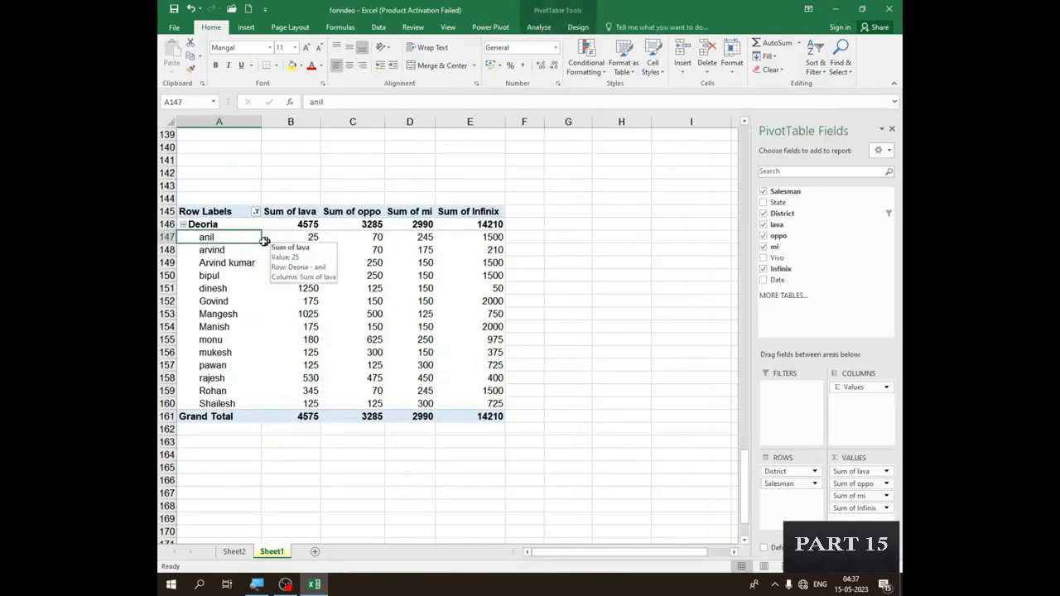
pyautogui.click(313, 236)
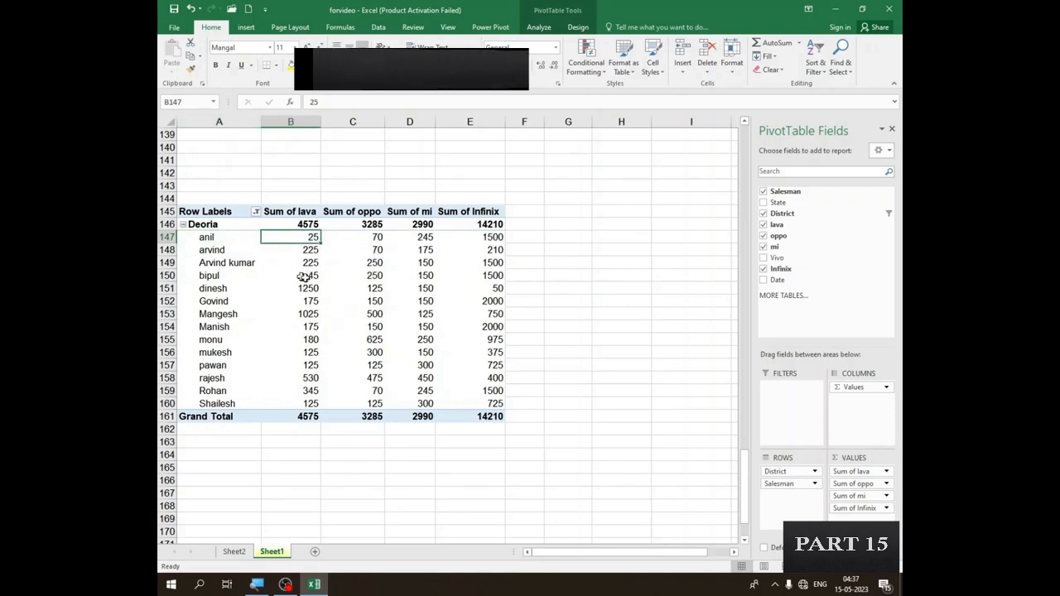
pyautogui.moveTo(311, 275)
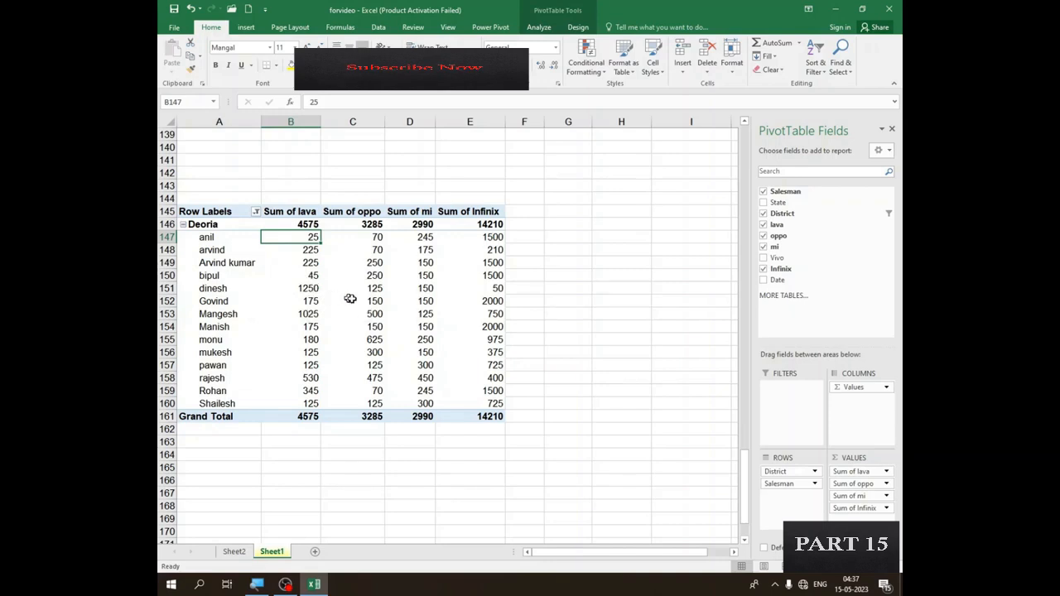
pyautogui.moveTo(349, 296)
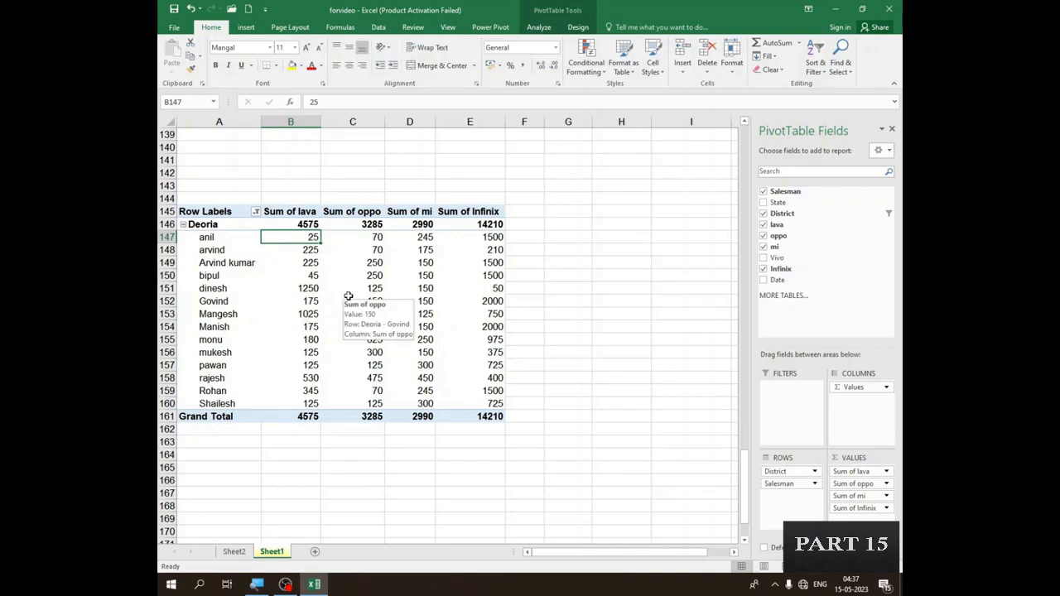
pyautogui.click(292, 302)
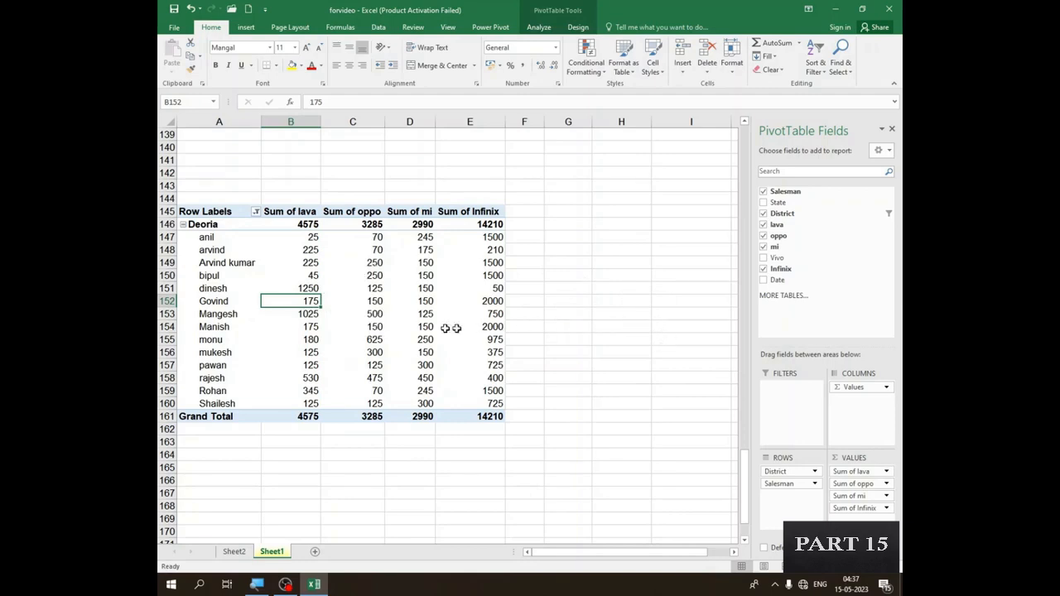
pyautogui.moveTo(354, 285)
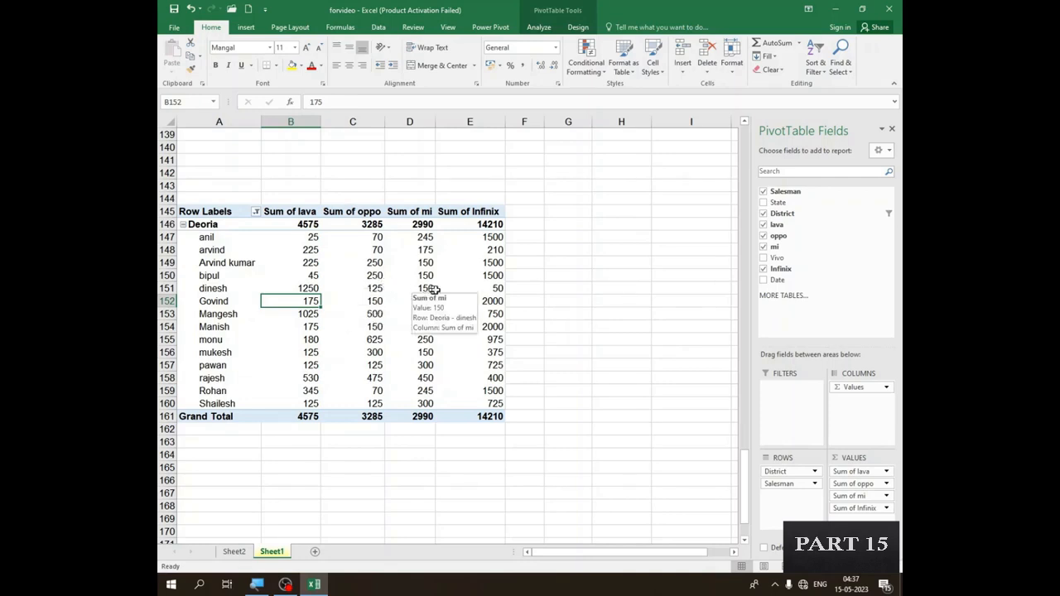
pyautogui.moveTo(379, 347)
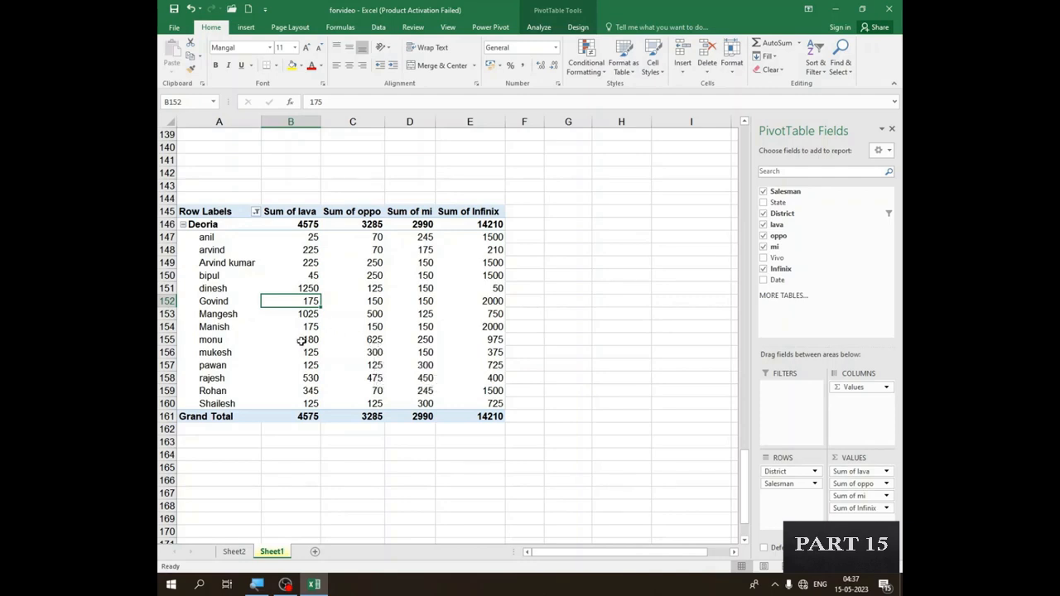
pyautogui.click(330, 328)
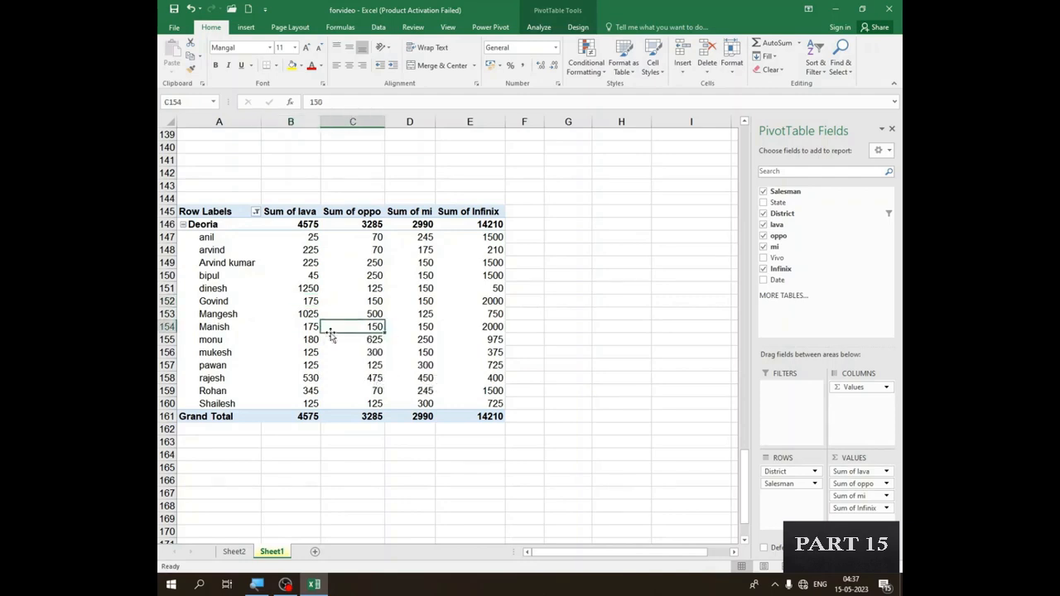
# - Review the analysis and design options offered for the PivotTable, comparing a cell inside the table with one outside it
pyautogui.click(540, 28)
pyautogui.click(578, 27)
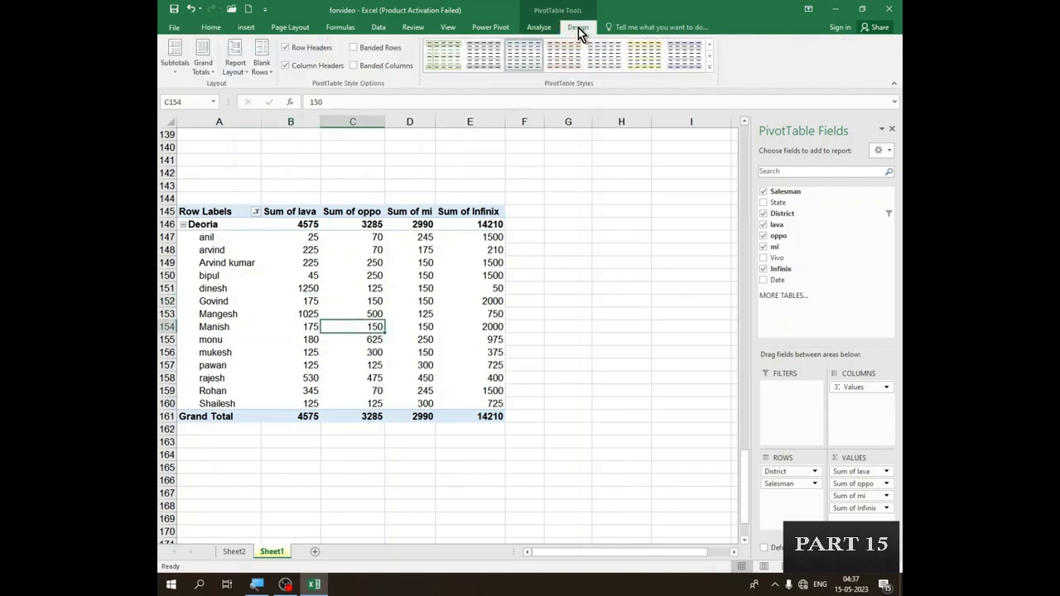
pyautogui.click(539, 28)
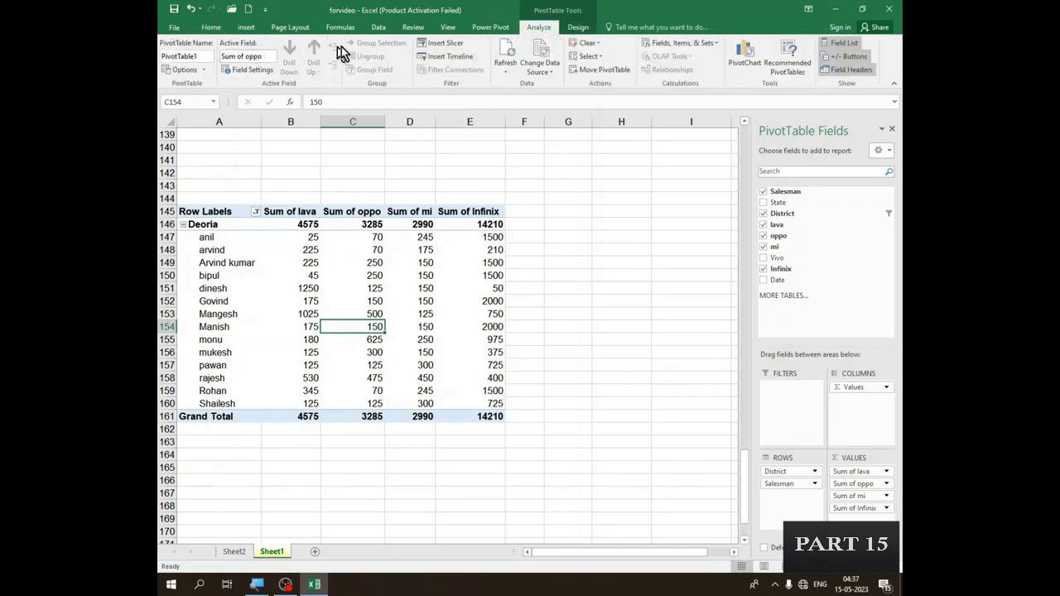
pyautogui.click(573, 27)
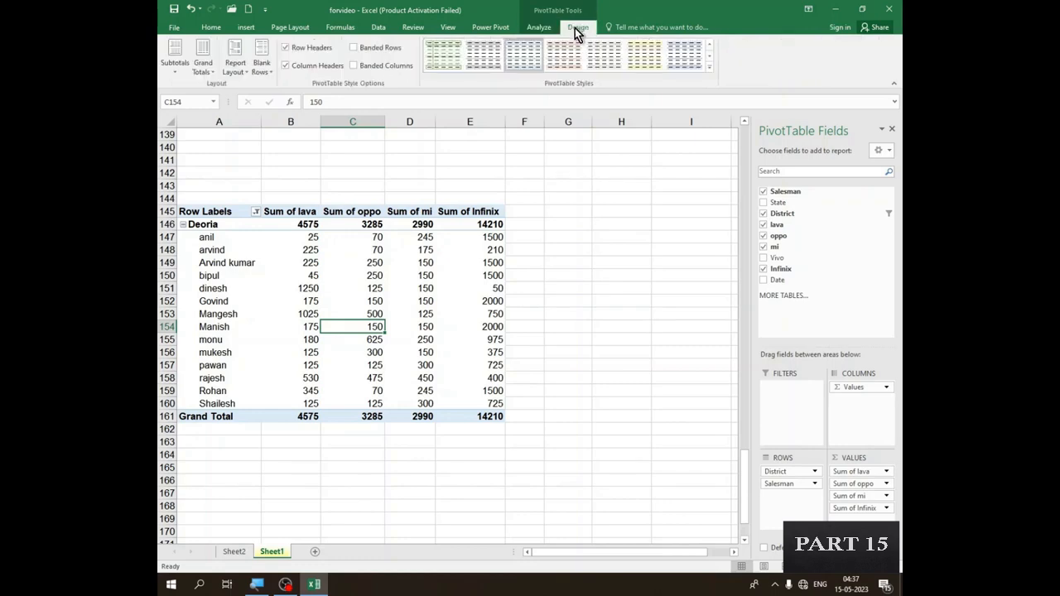
pyautogui.click(602, 234)
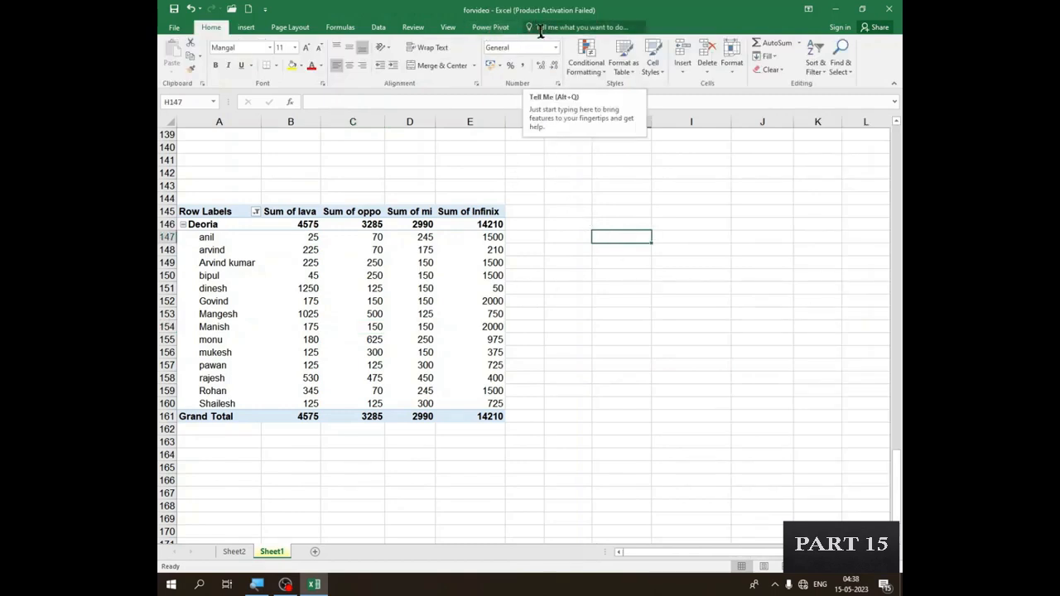
pyautogui.click(330, 255)
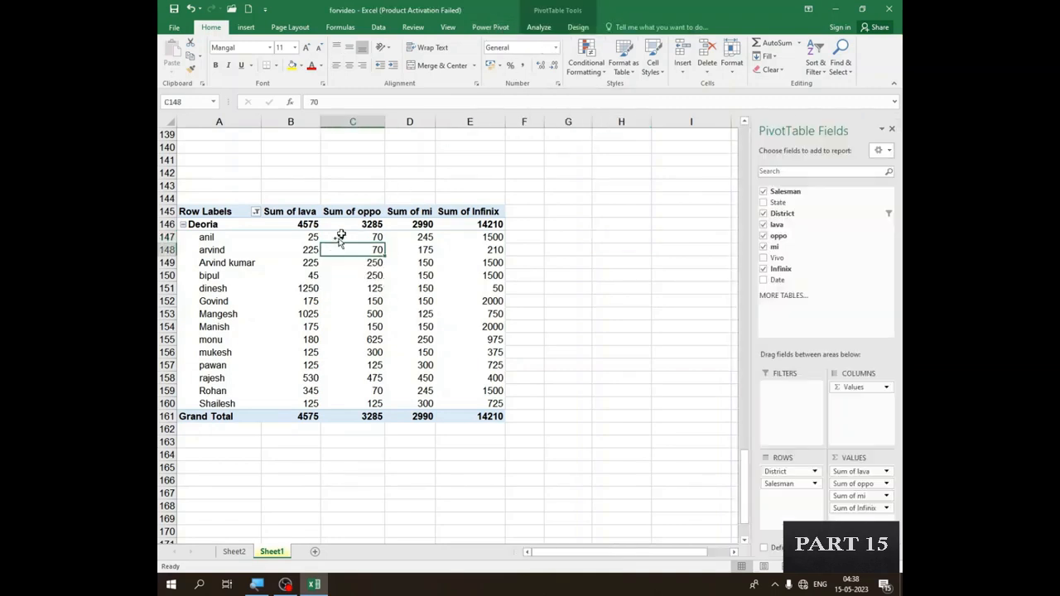
pyautogui.click(539, 27)
pyautogui.click(577, 28)
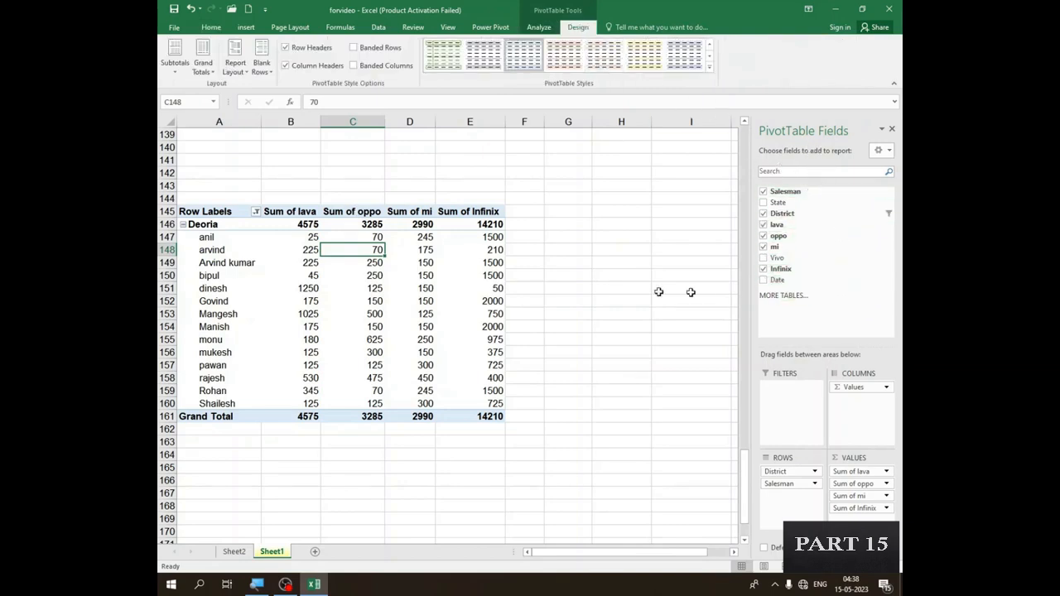
pyautogui.doubleClick(226, 237)
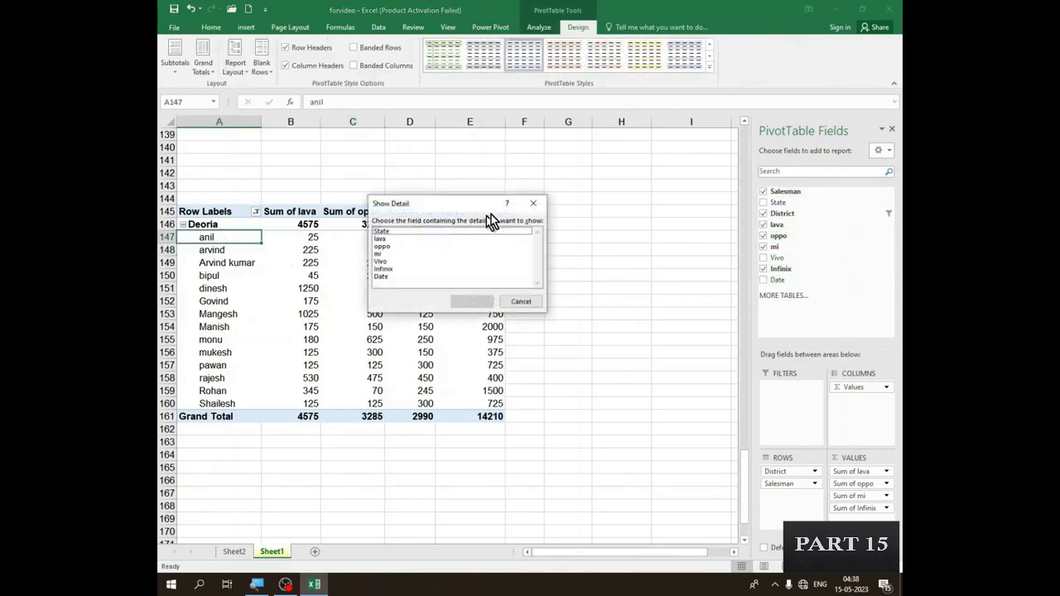
pyautogui.click(534, 199)
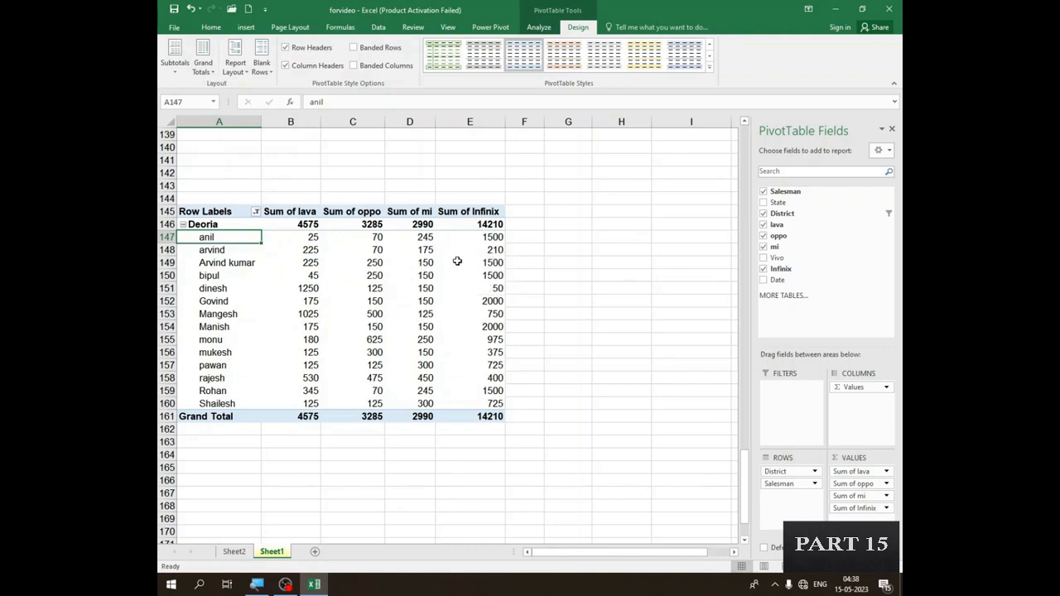
pyautogui.moveTo(457, 261)
pyautogui.moveTo(428, 271)
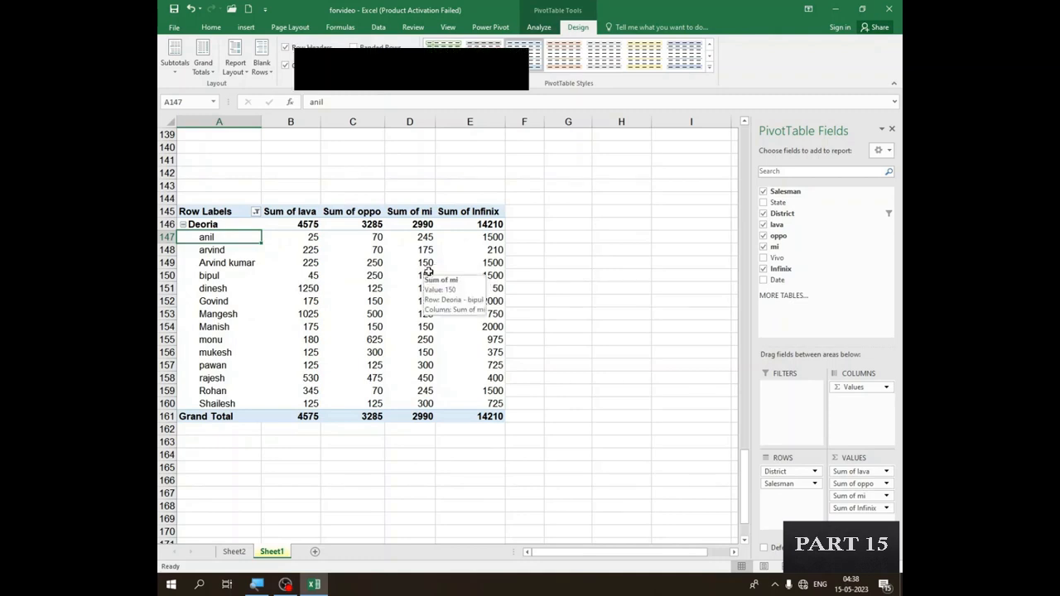